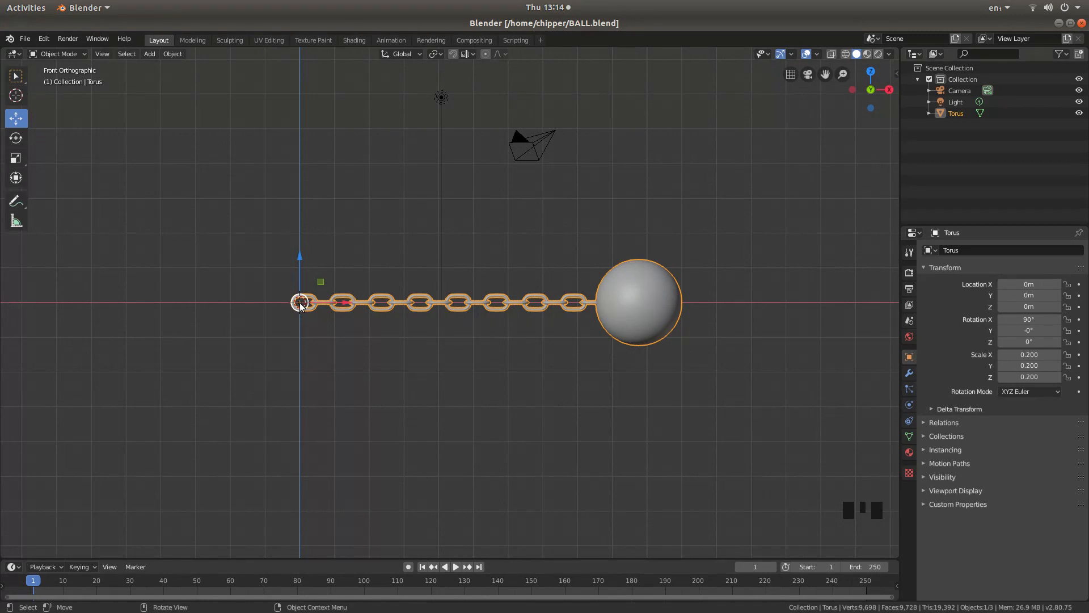
# - Set the origin of the ball-and-chain object to its geometry
pyautogui.click(638, 300)
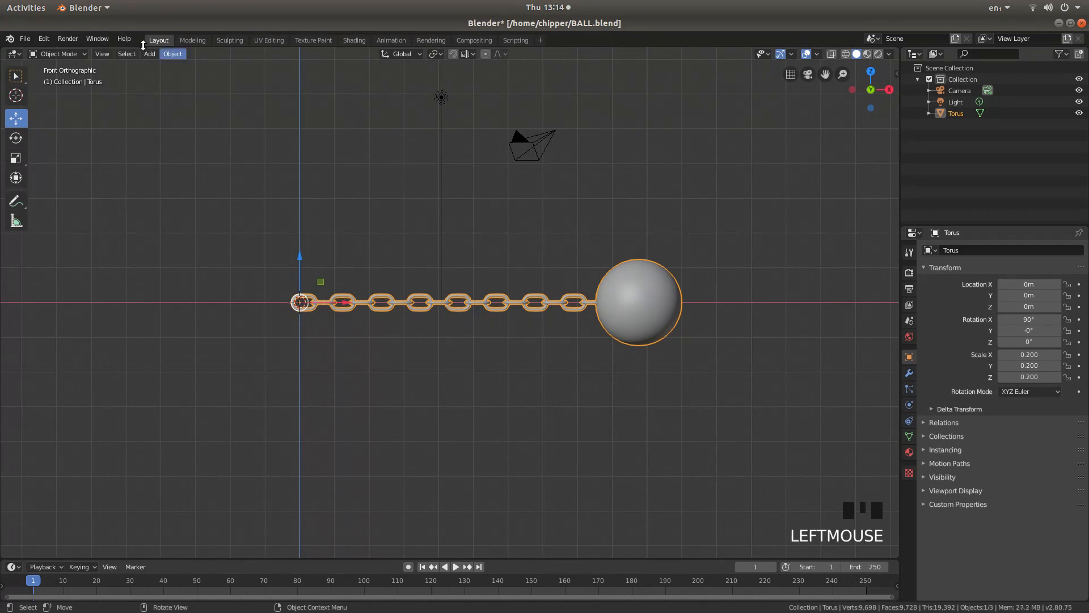
pyautogui.click(173, 54)
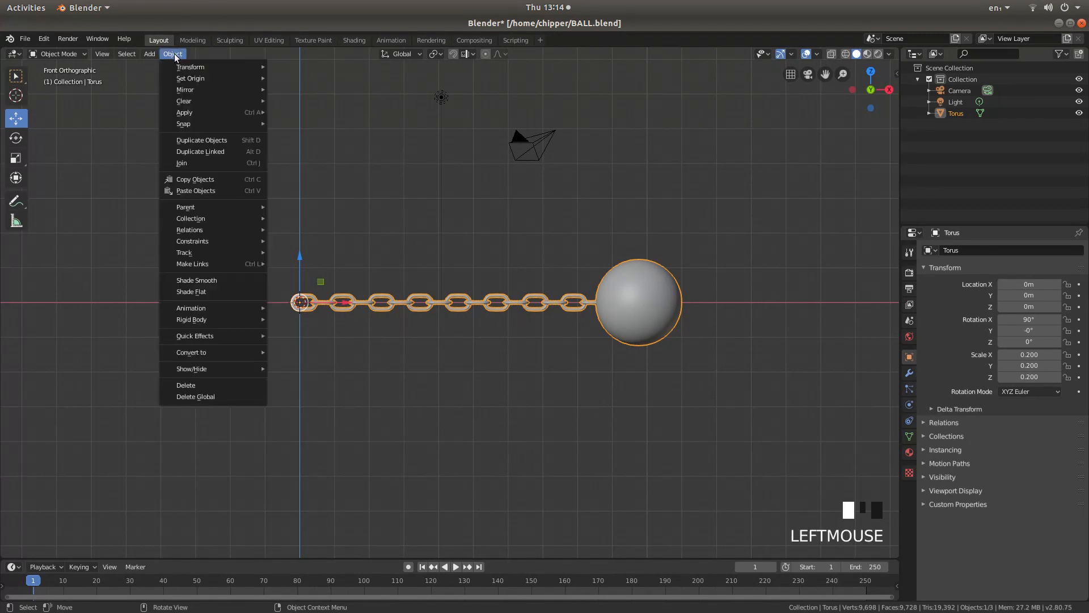
pyautogui.moveTo(180, 79)
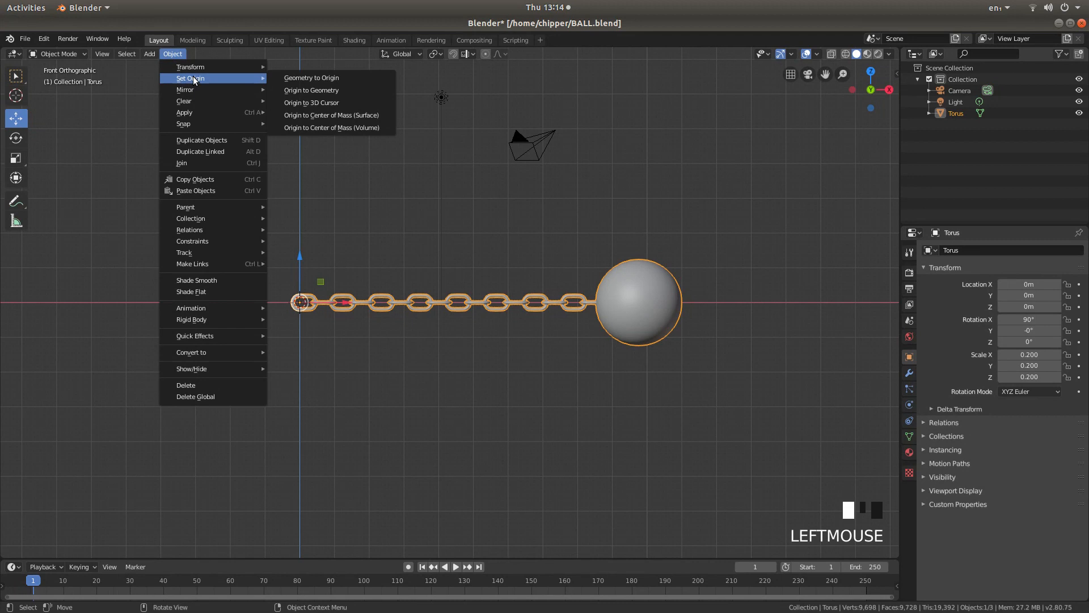
pyautogui.click(328, 91)
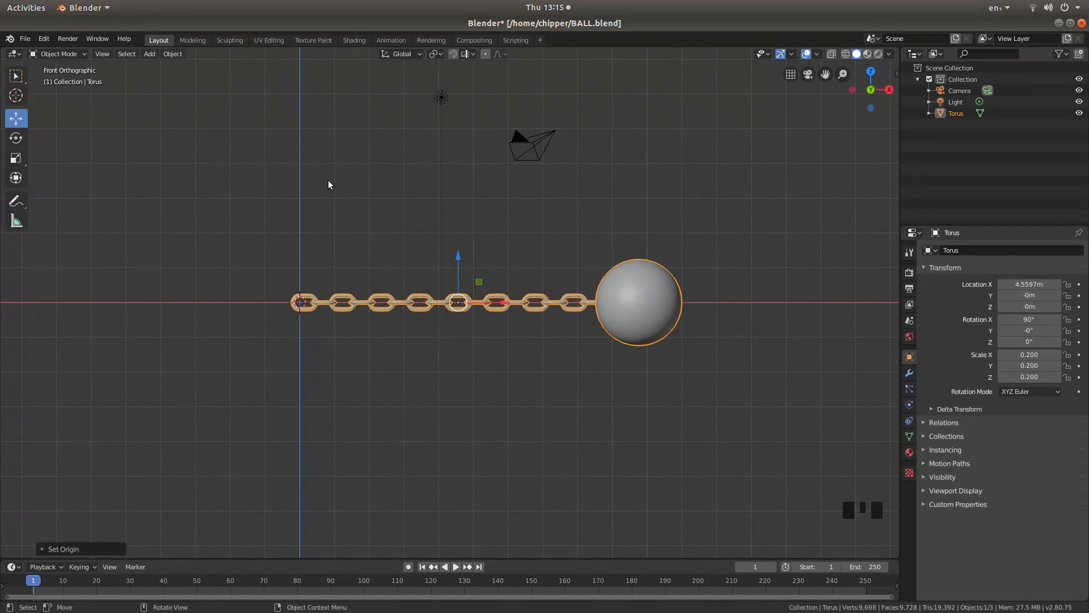
# - Add a mesh circle at the free end of the chain and rotate it 90° around the global X axis
pyautogui.hotkey('shift', 'a')
pyautogui.moveTo(348, 182)
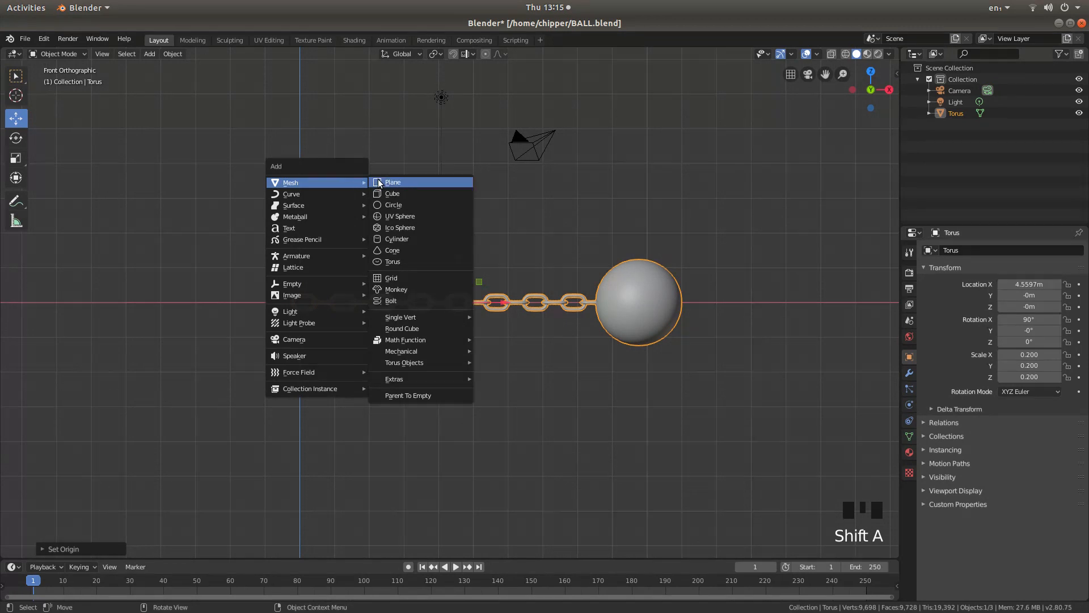
pyautogui.click(406, 205)
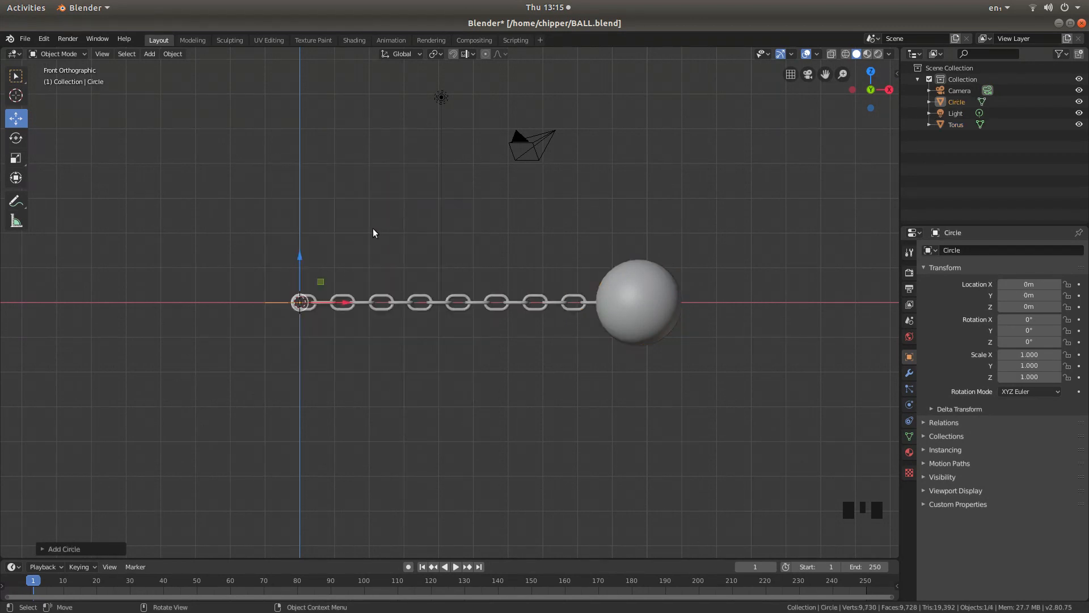
pyautogui.write('rx')
pyautogui.write('90')
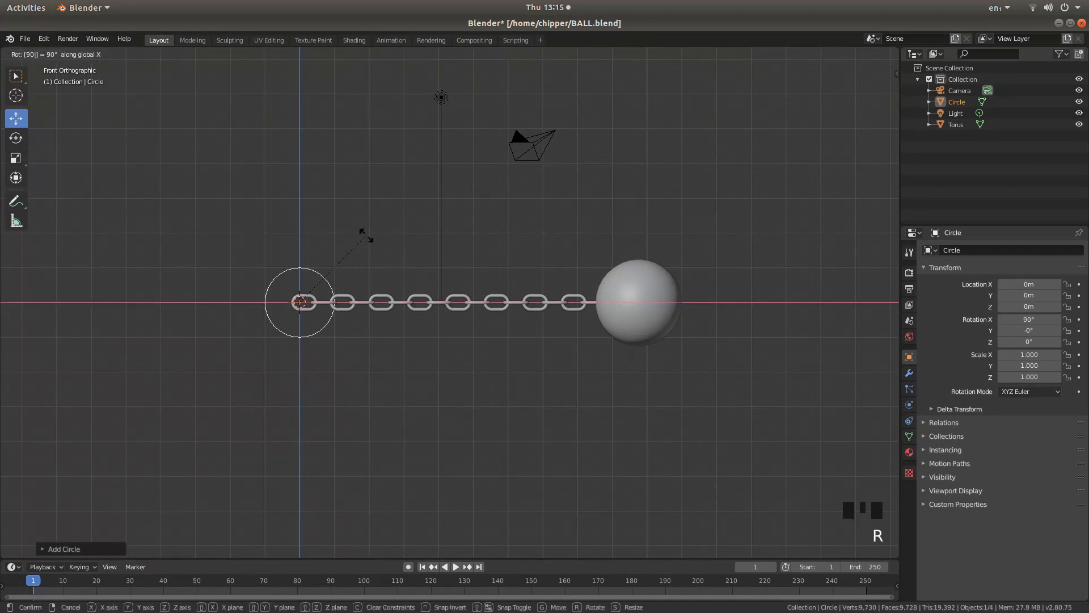
pyautogui.press('Return')
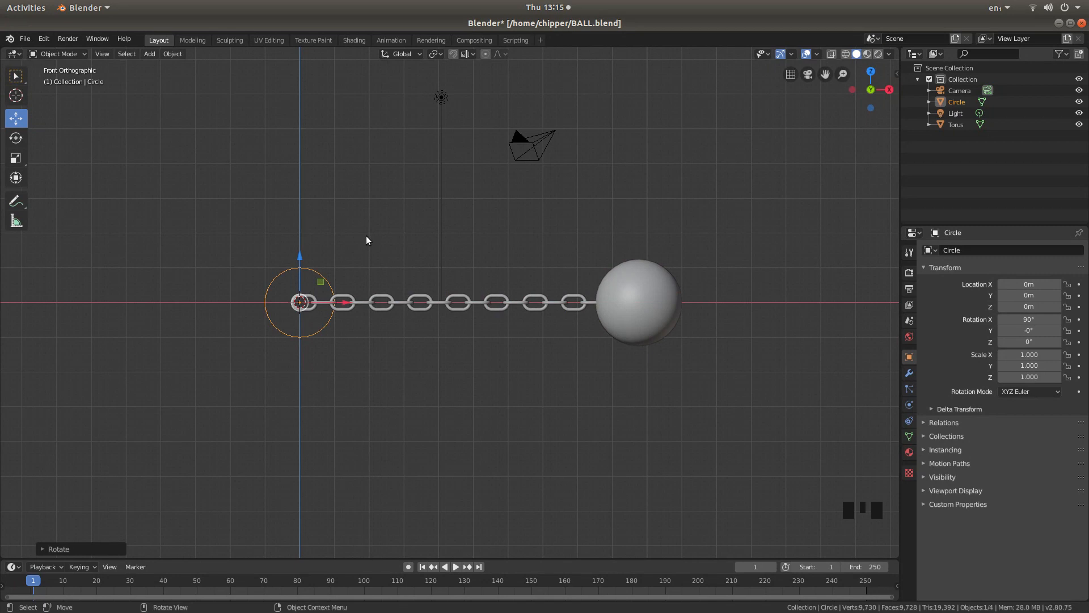
# - Add an Arrows empty at the centre of the circle
pyautogui.scroll(3, 374, 213)
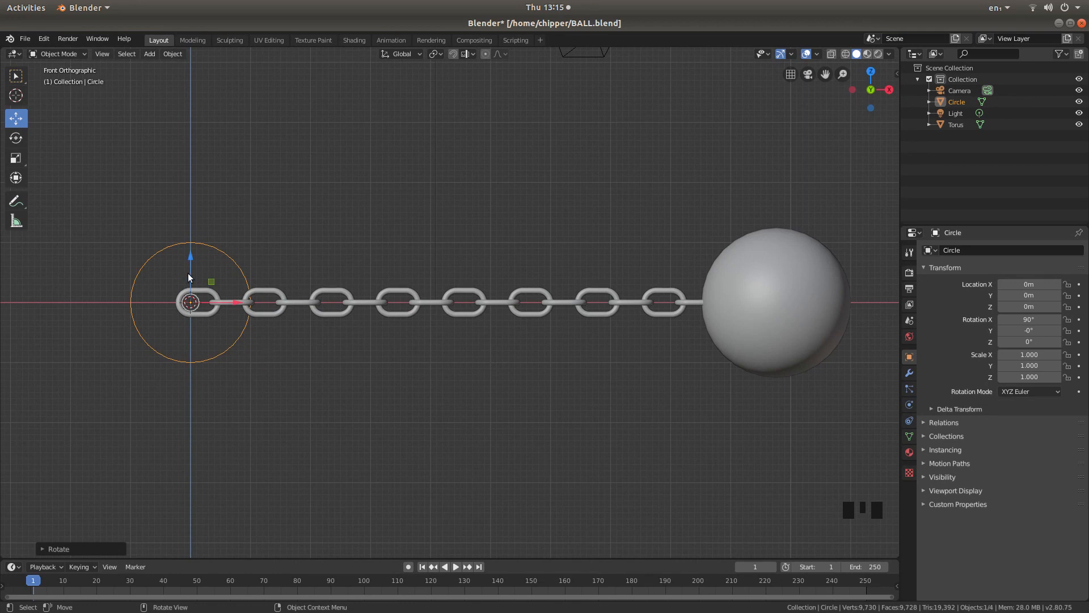
pyautogui.keyDown('shift'); pyautogui.moveTo(350, 185); pyautogui.dragTo(570, 177, button='middle'); pyautogui.keyUp('shift')
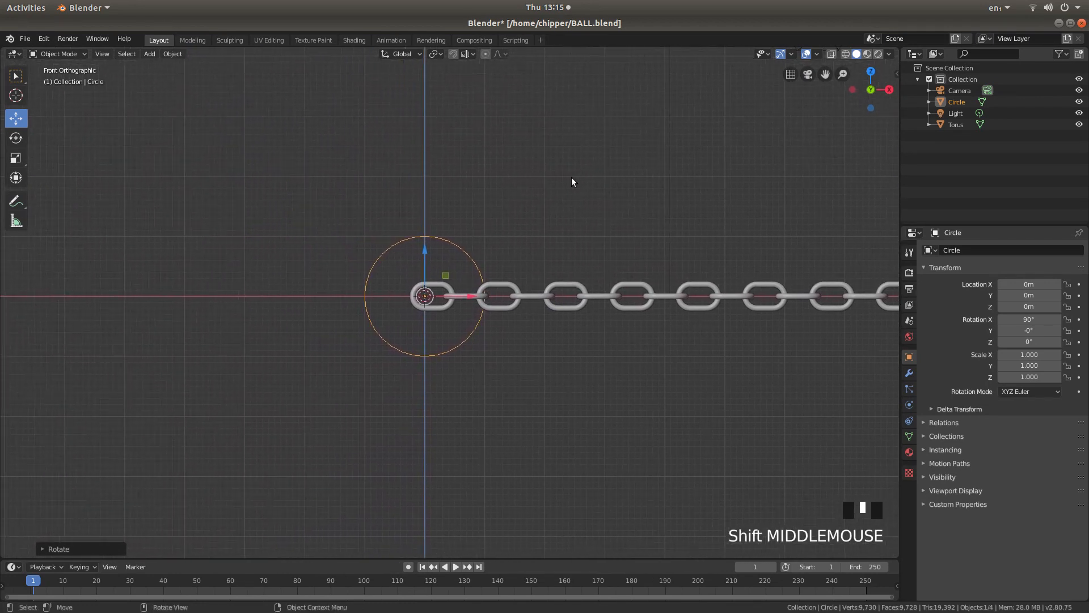
pyautogui.scroll(2, 571, 176)
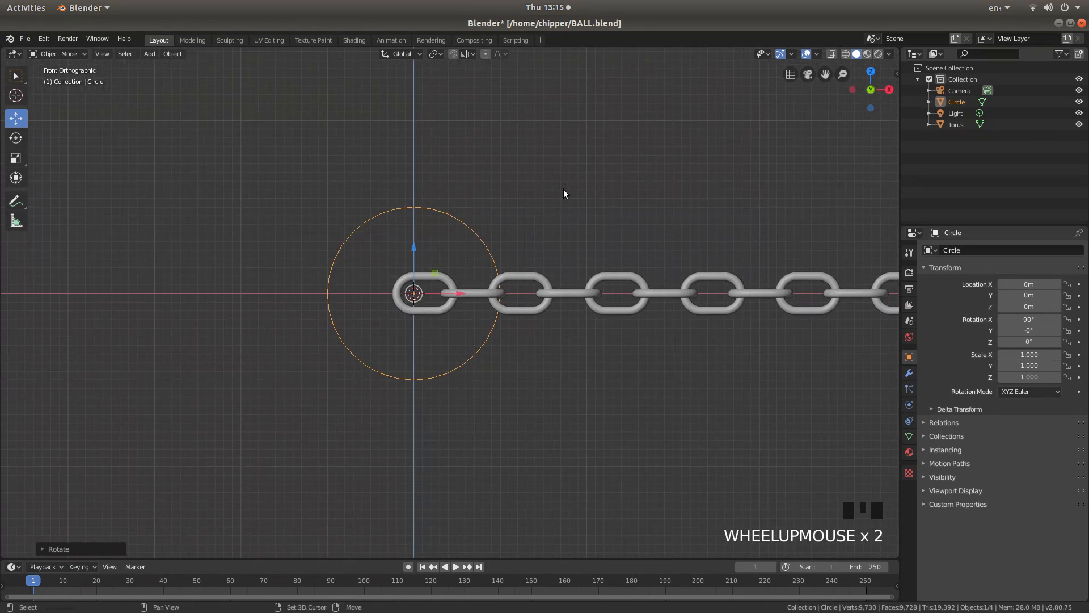
pyautogui.hotkey('shift', 'a')
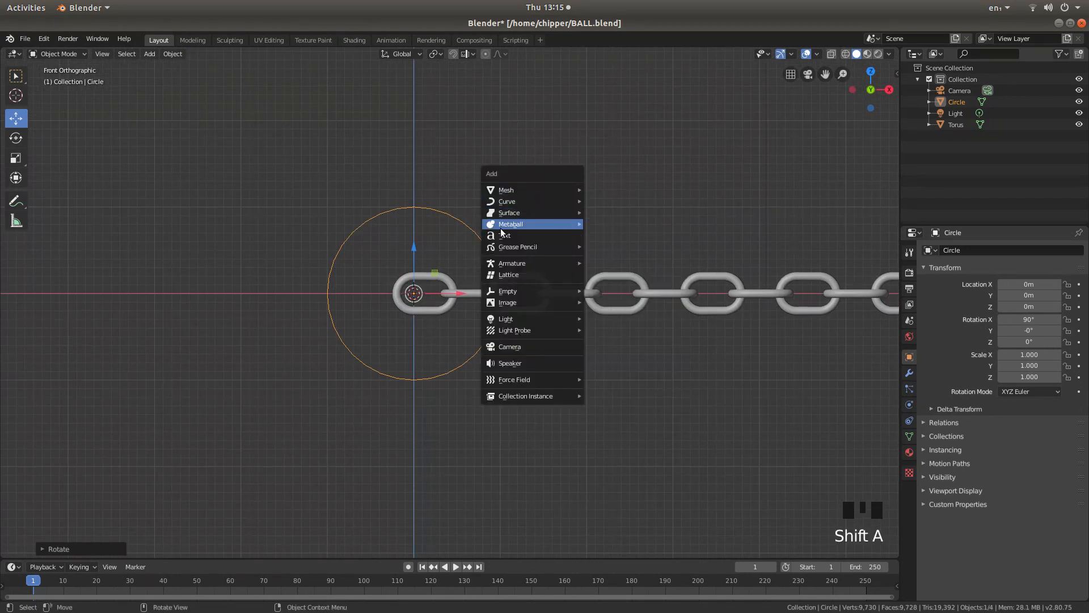
pyautogui.moveTo(504, 294)
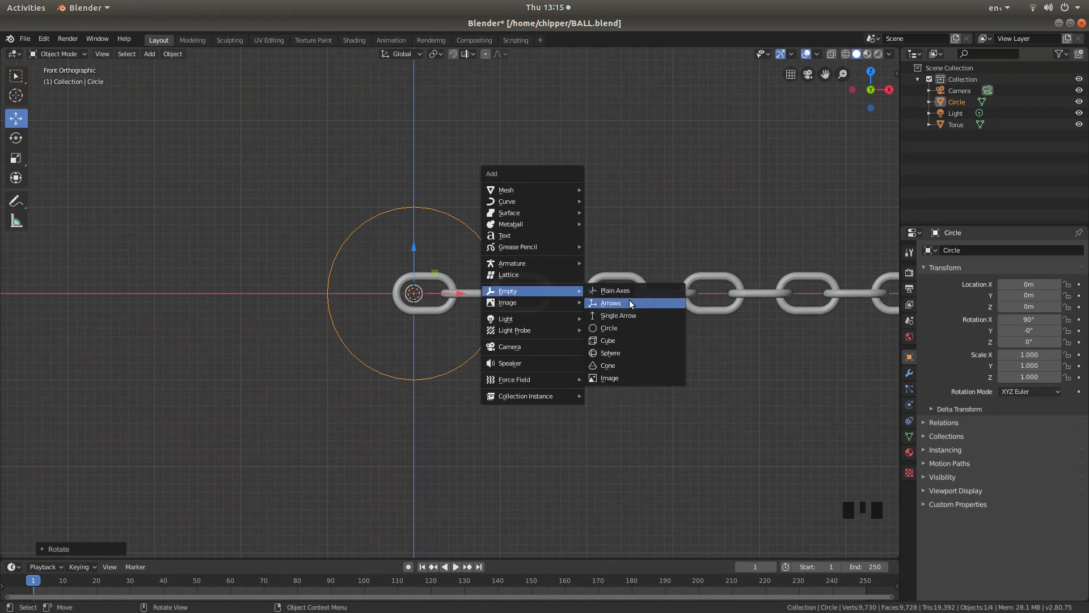
pyautogui.click(630, 304)
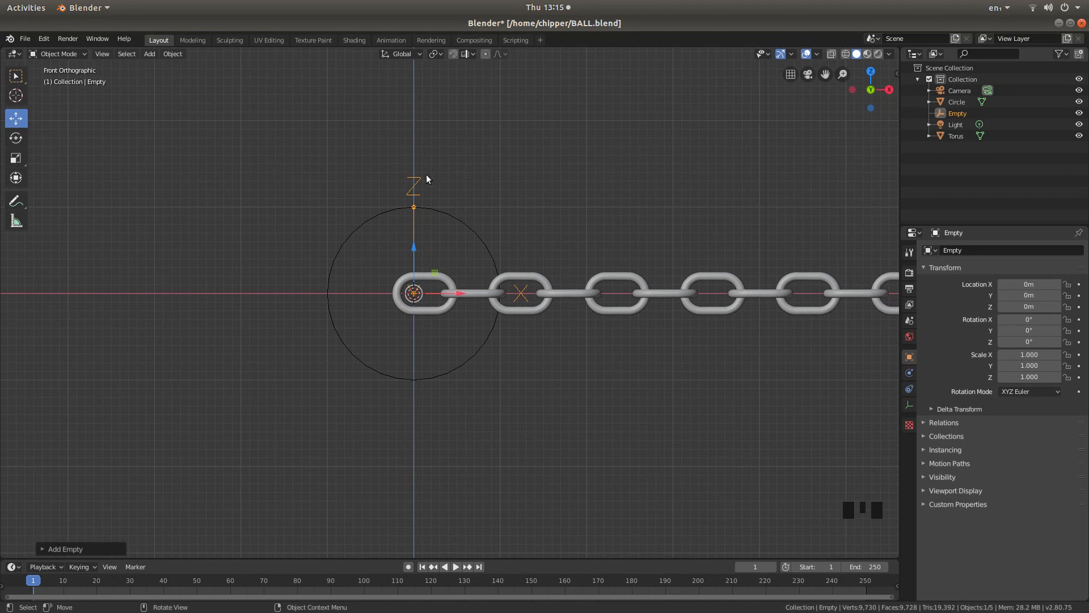
# - Rotate the Arrows empty 90° around the global X axis
pyautogui.scroll(-5, 444, 176)
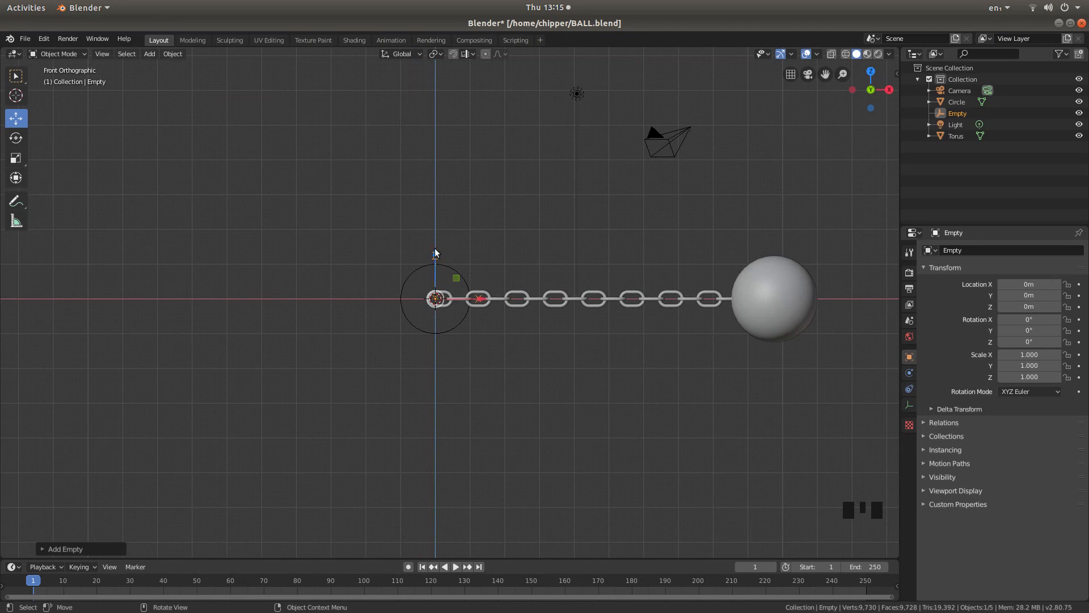
pyautogui.scroll(6, 458, 236)
pyautogui.scroll(-3, 501, 194)
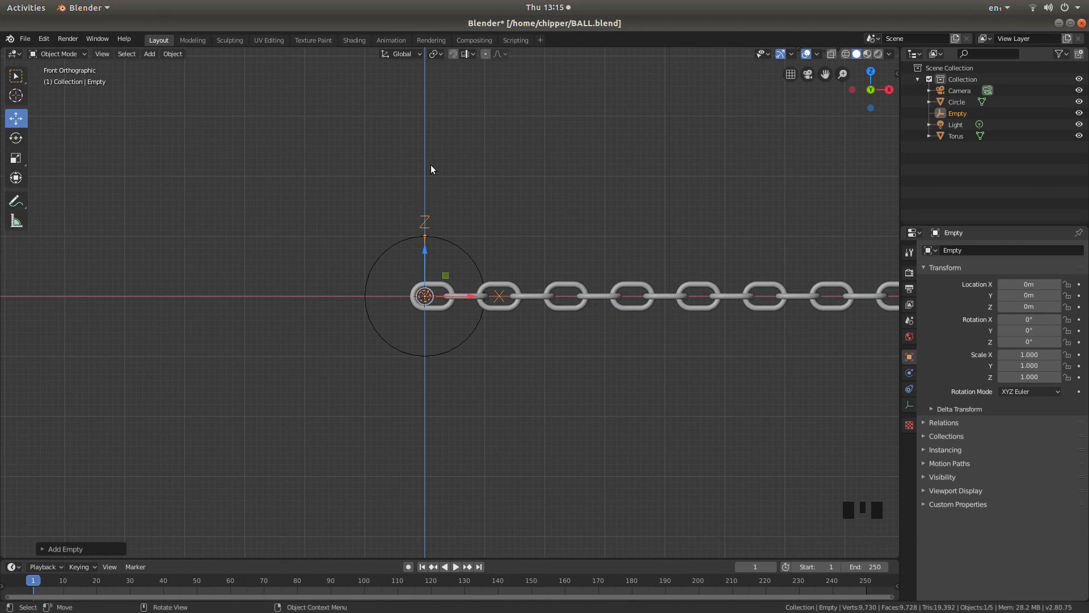
pyautogui.scroll(-3, 595, 165)
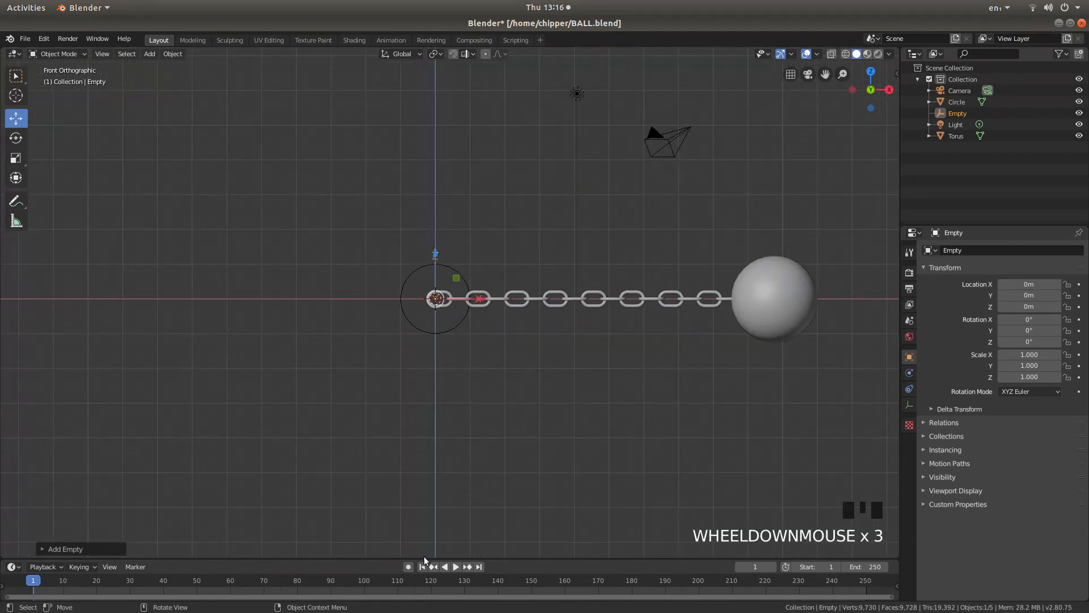
pyautogui.scroll(3, 444, 239)
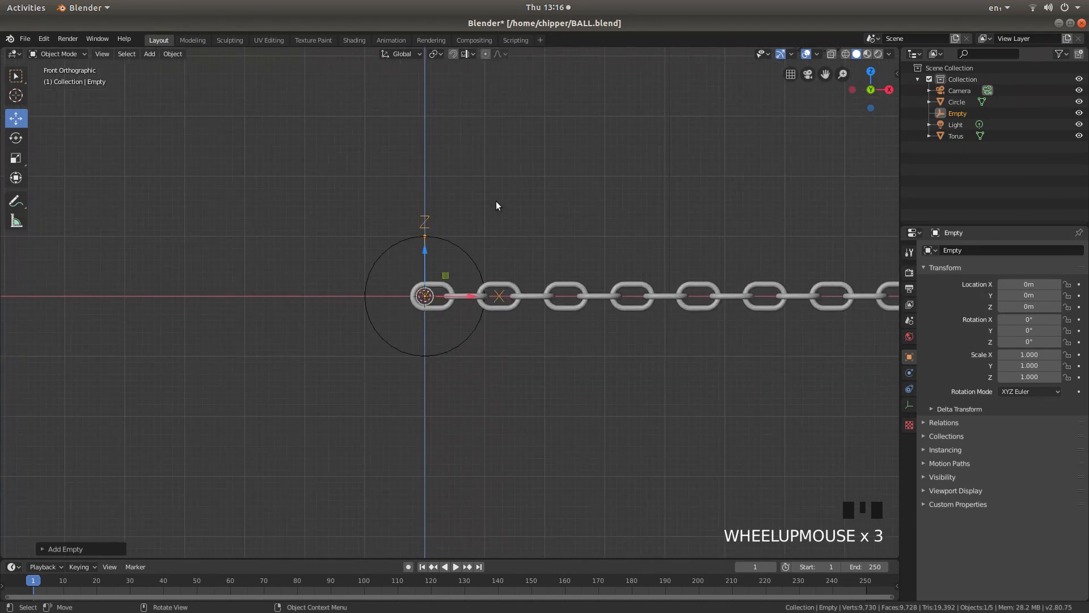
pyautogui.write('rx')
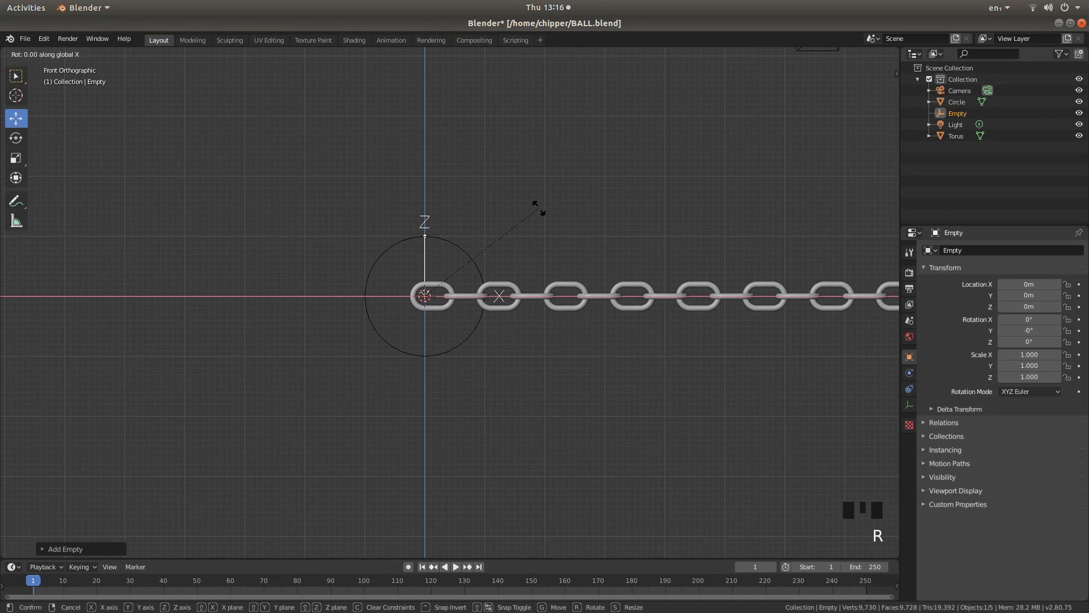
pyautogui.write('90')
pyautogui.click(536, 208)
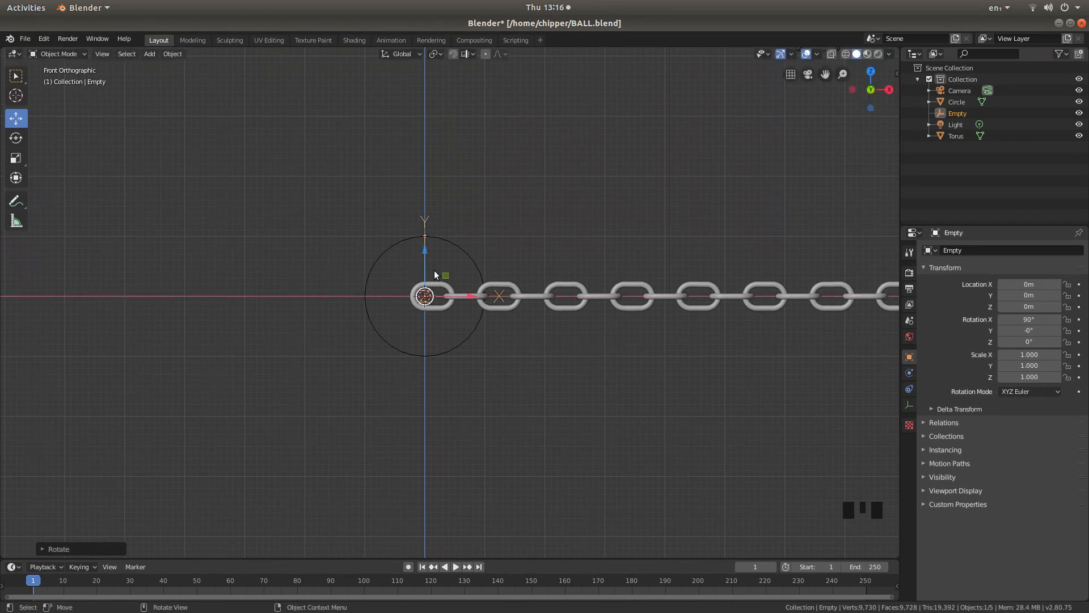
# - Enable Rigid Body physics on the ball and chain and set its collision shape to Mesh
pyautogui.moveTo(527, 244); pyautogui.dragTo(565, 287, button='middle')
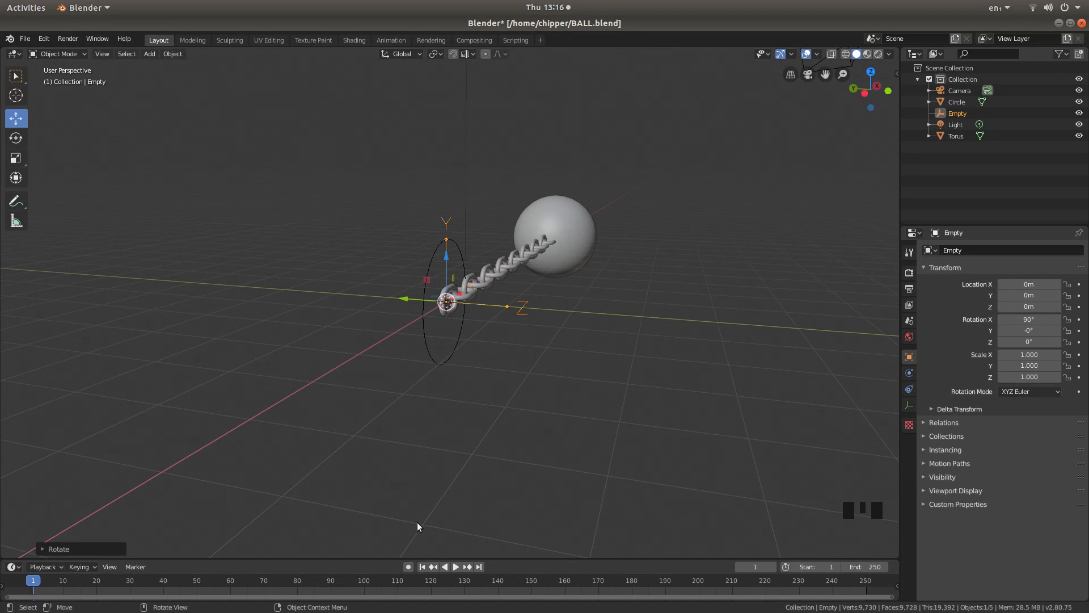
pyautogui.press('KP_1')
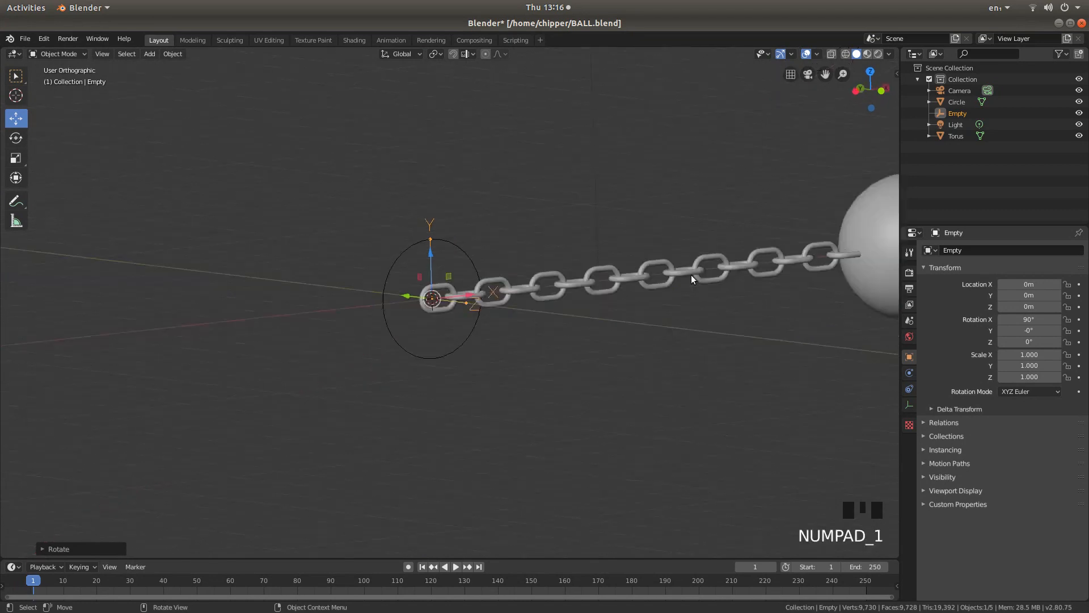
pyautogui.scroll(2, 522, 245)
pyautogui.scroll(-4, 519, 246)
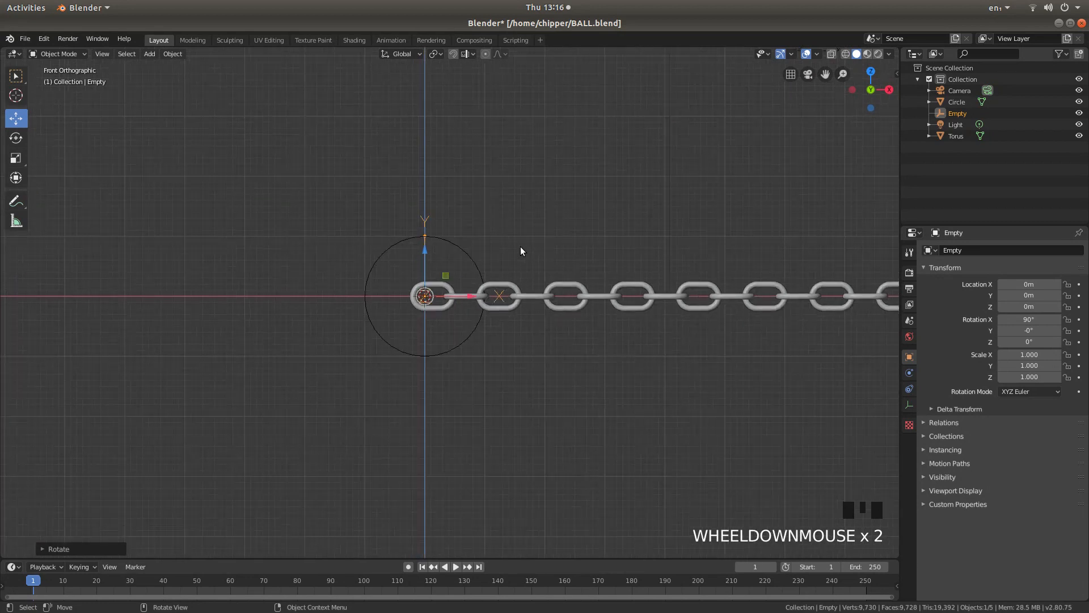
pyautogui.keyDown('shift'); pyautogui.moveTo(555, 254); pyautogui.dragTo(483, 219, button='middle'); pyautogui.keyUp('shift')
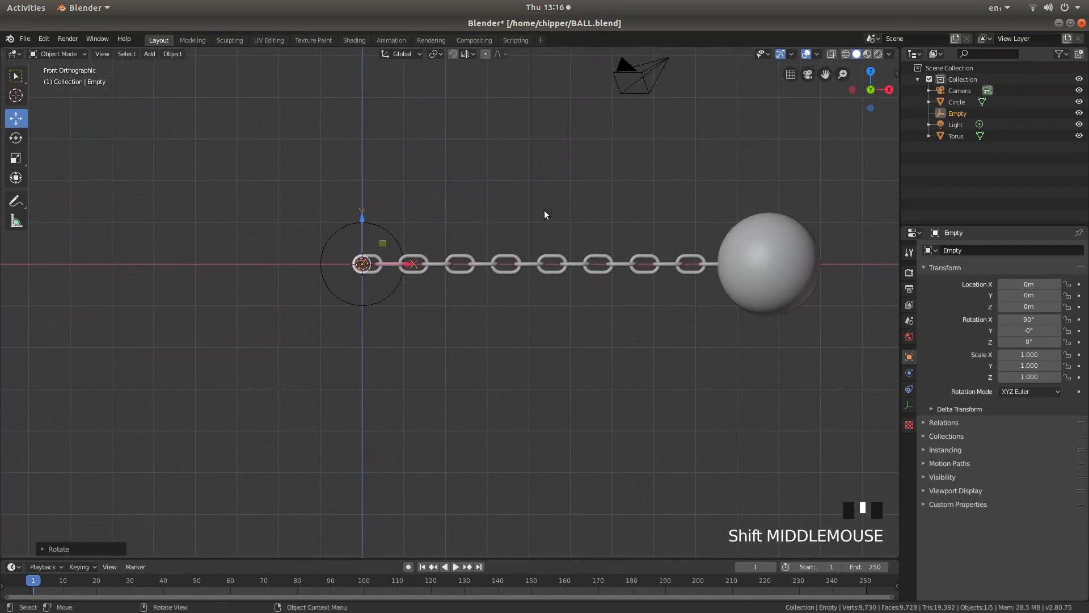
pyautogui.click(775, 286)
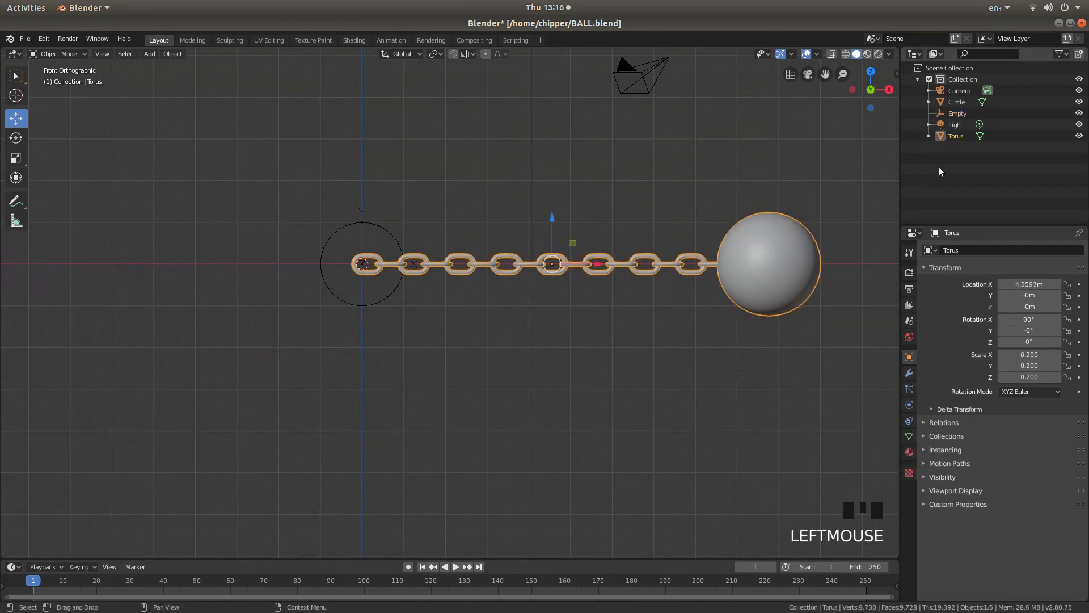
pyautogui.click(908, 404)
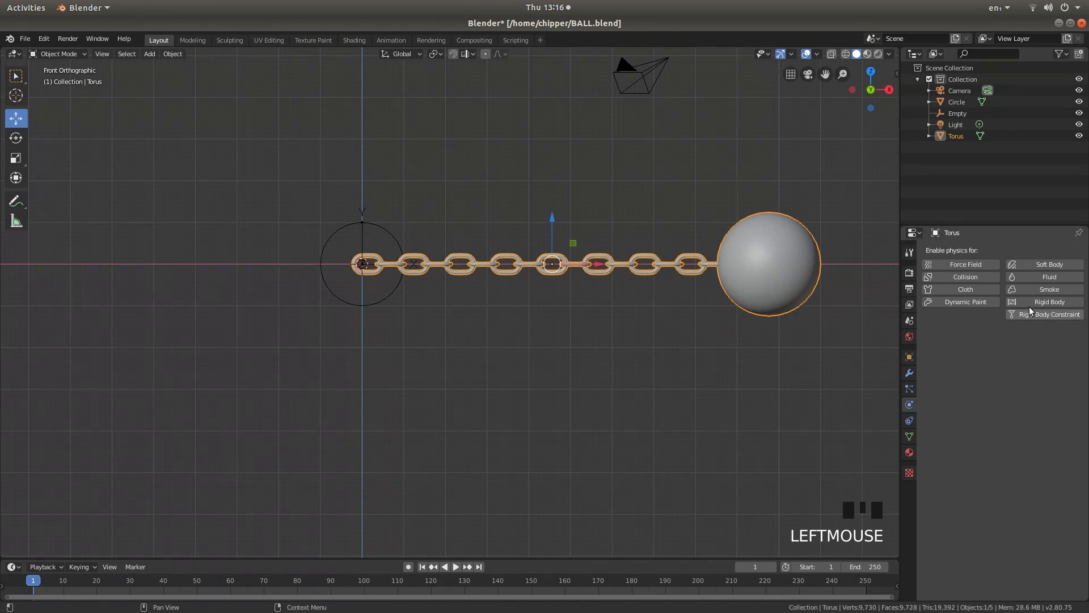
pyautogui.click(1048, 302)
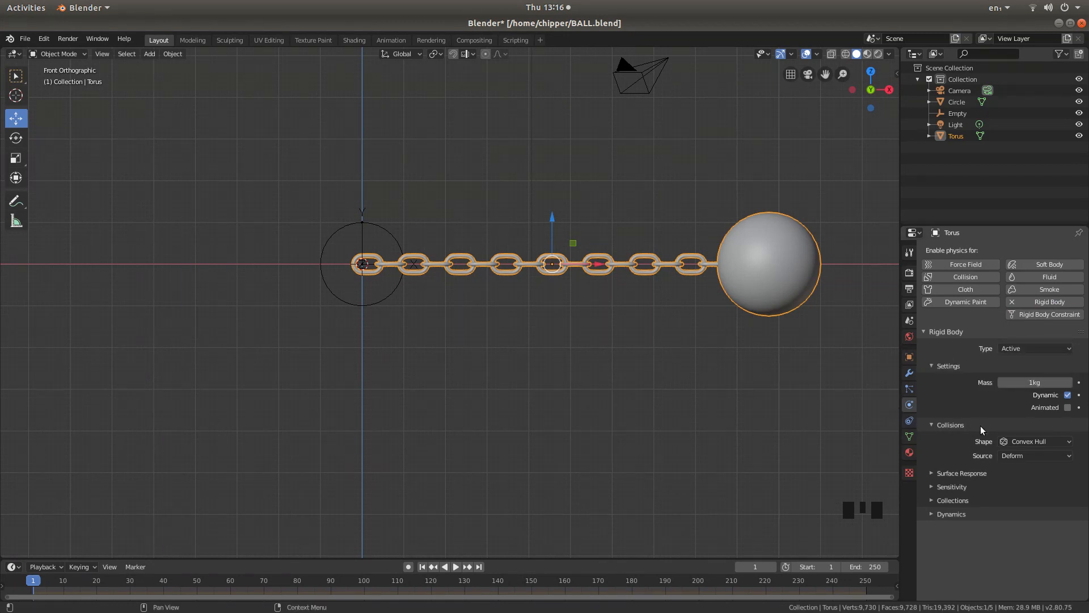
pyautogui.click(1033, 441)
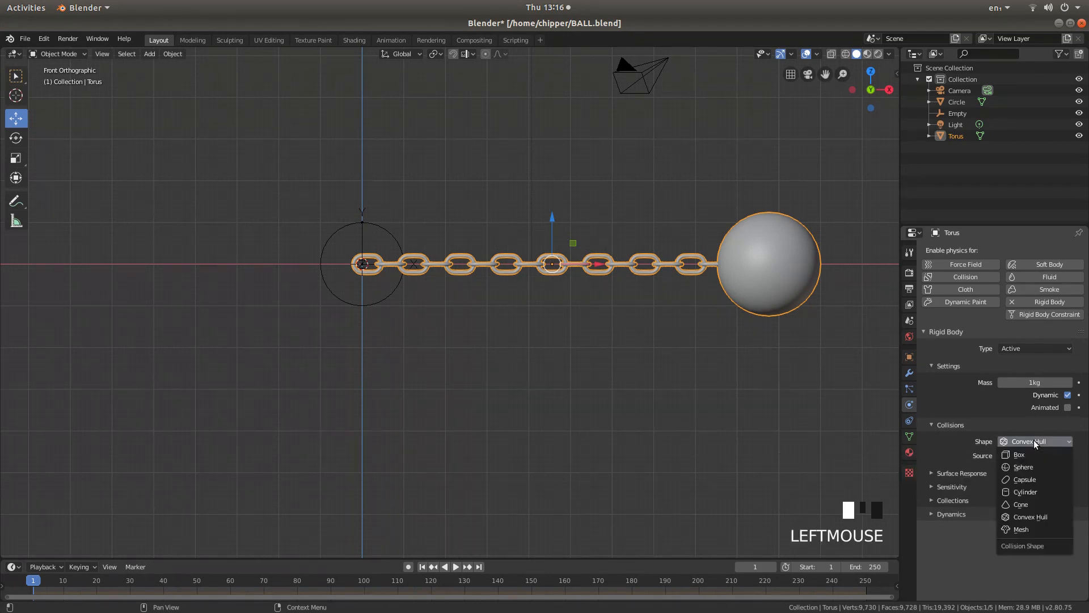
pyautogui.click(1023, 530)
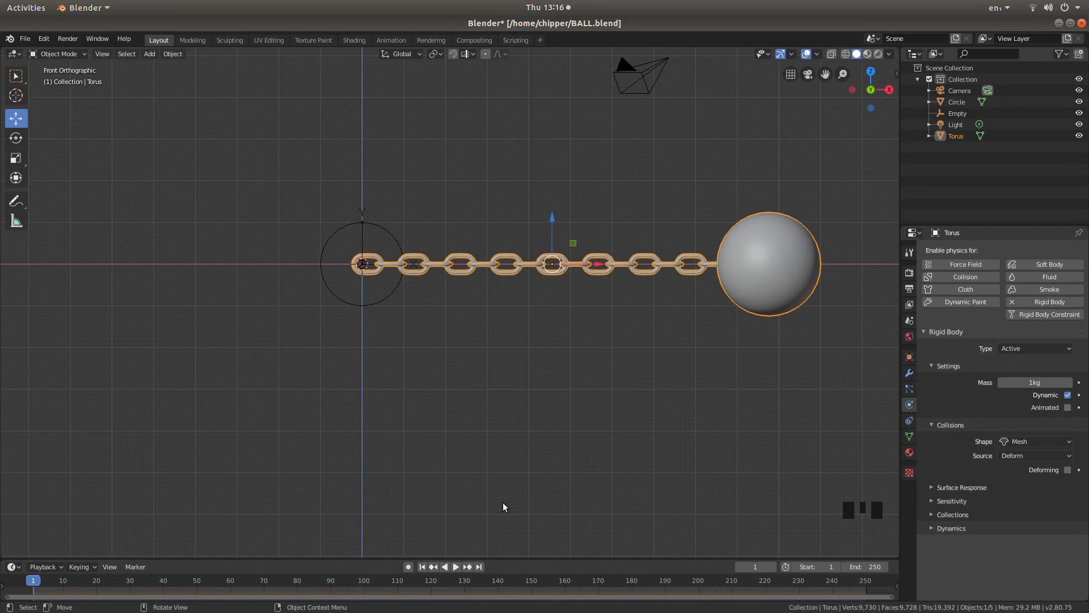
# - Enable Rigid Body physics on the circle, with a Mesh collision shape and Dynamic turned off
pyautogui.click(384, 230)
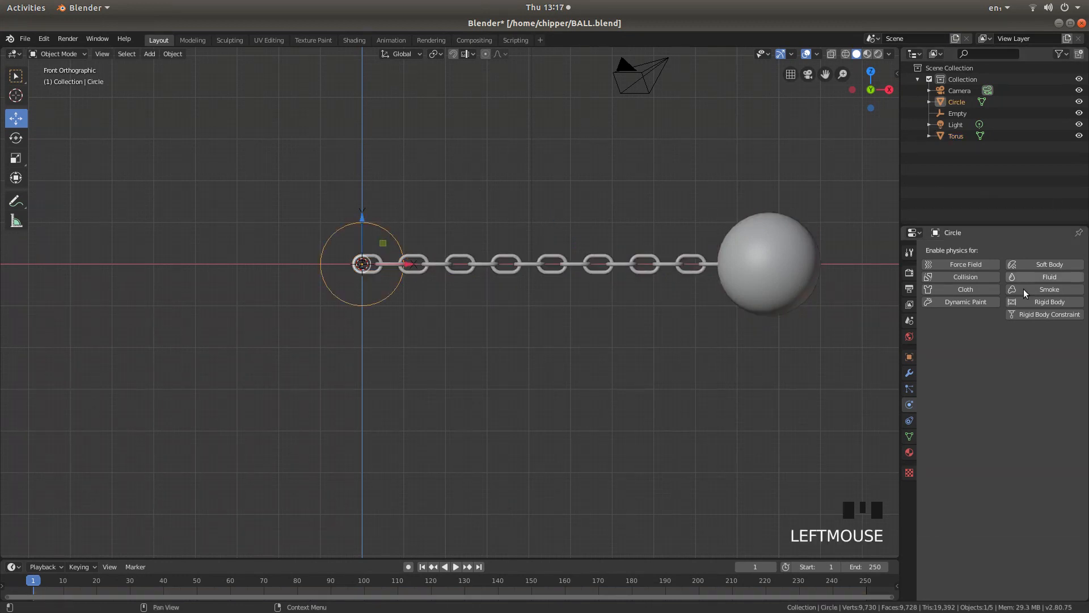
pyautogui.click(1049, 301)
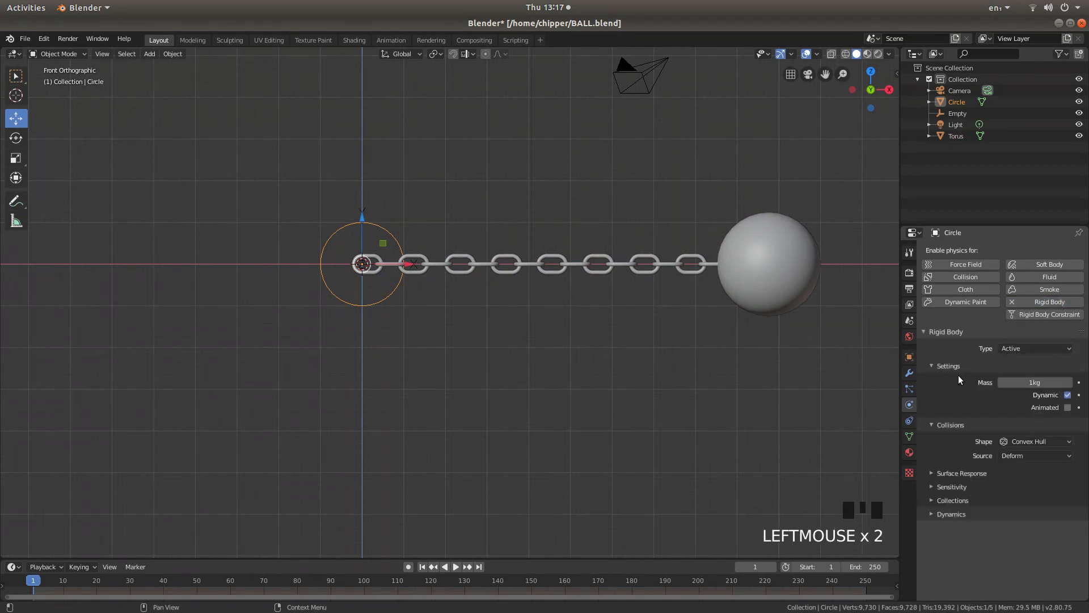
pyautogui.click(1024, 440)
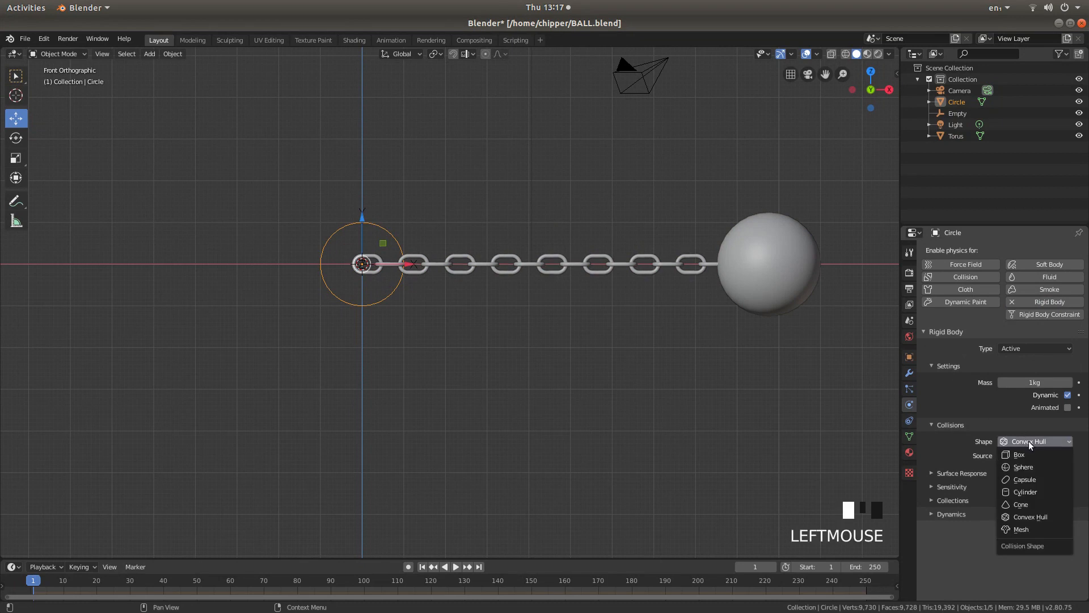
pyautogui.click(1019, 528)
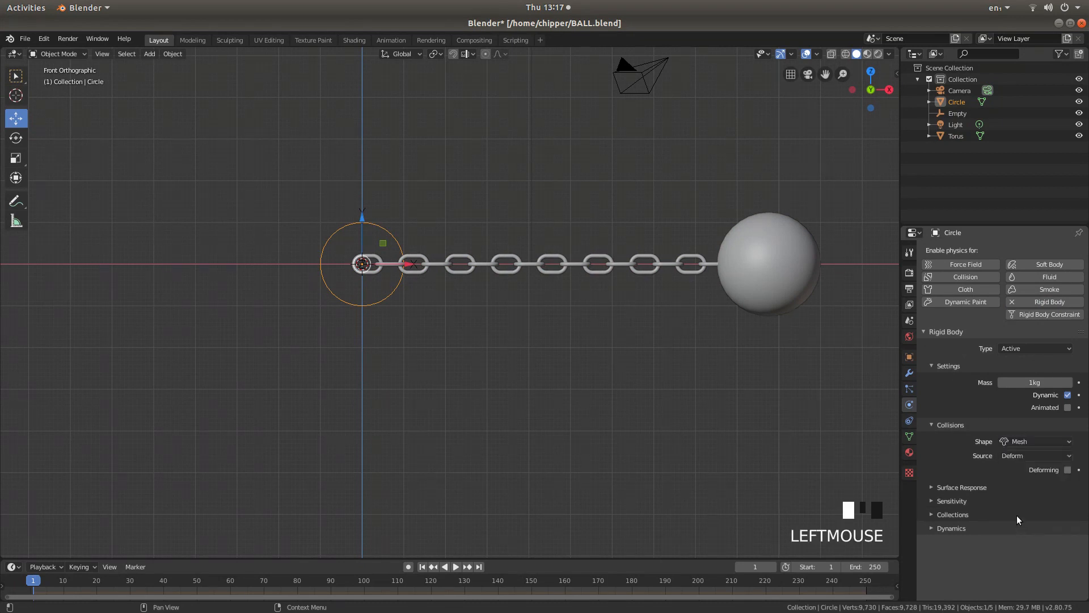
pyautogui.click(1070, 396)
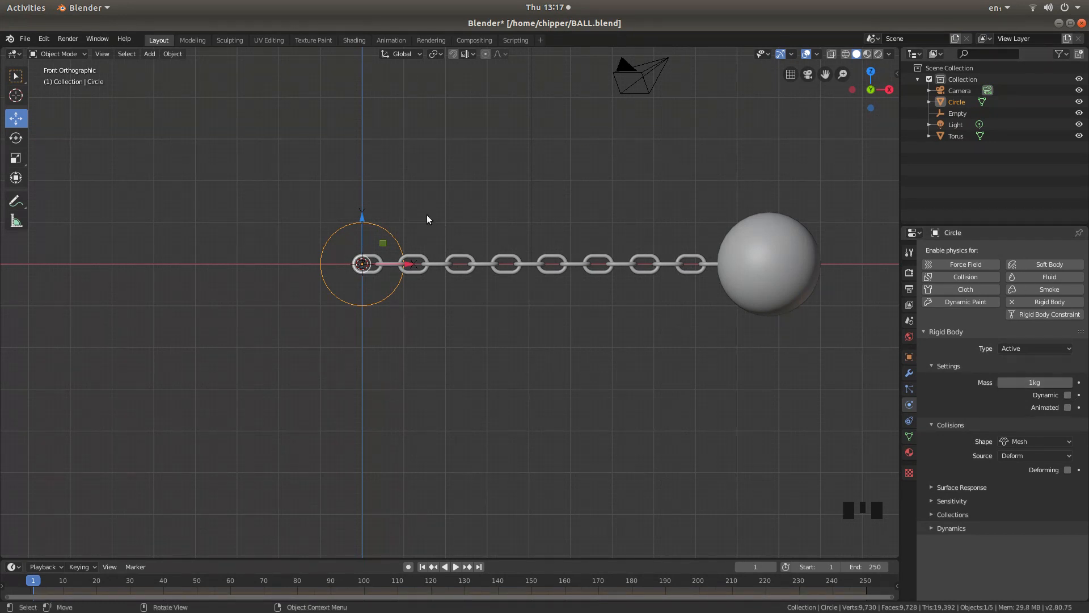
pyautogui.scroll(2, 427, 216)
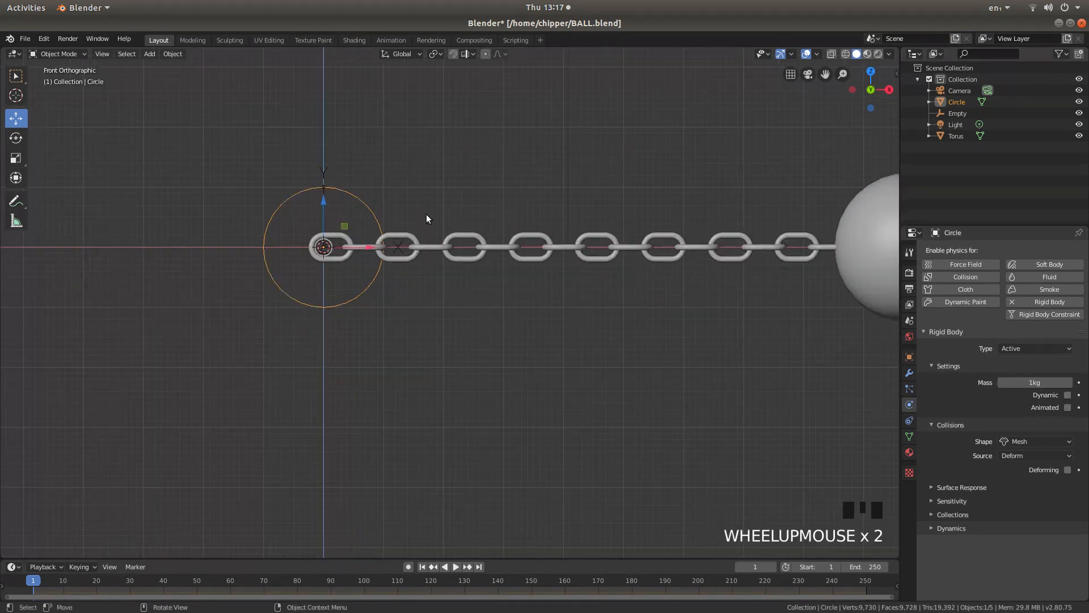
# - Add a Rigid Body Constraint to the Arrows empty and set its type to Hinge
pyautogui.click(324, 169)
pyautogui.scroll(-5, 404, 143)
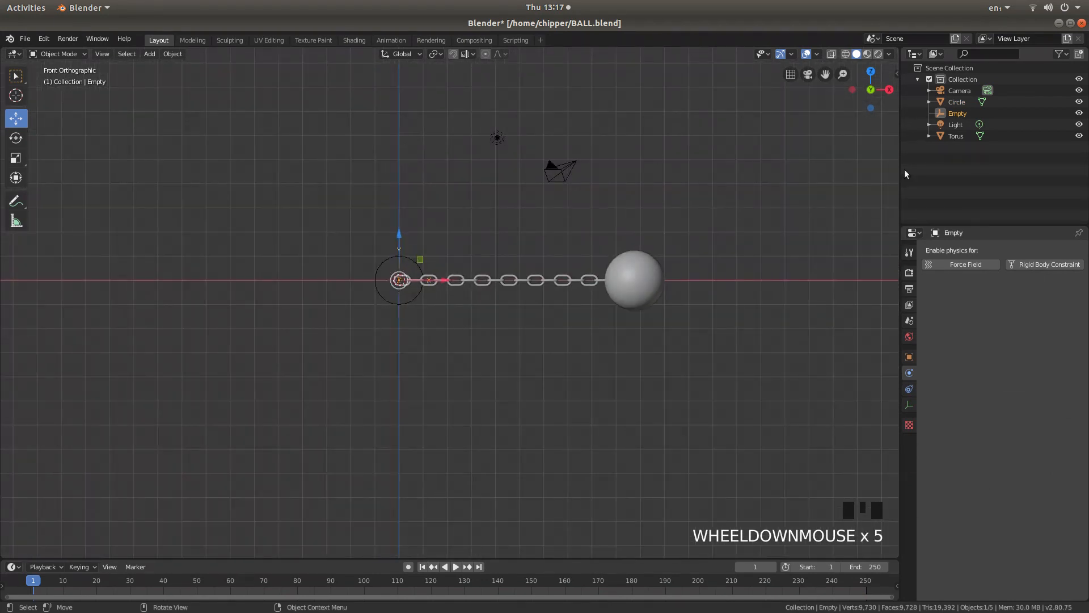
pyautogui.click(1056, 263)
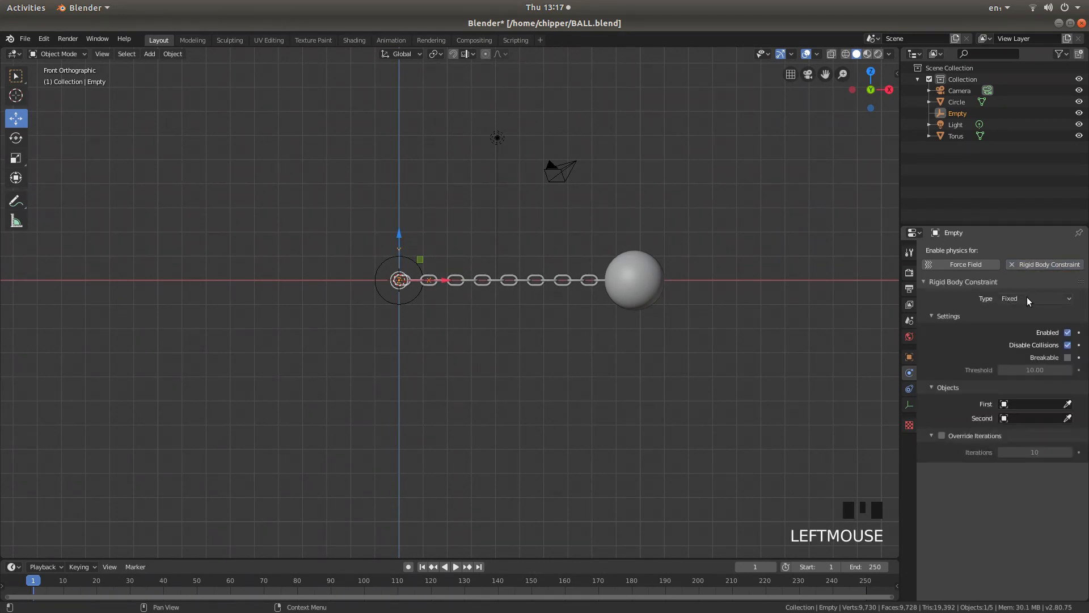
pyautogui.click(1025, 298)
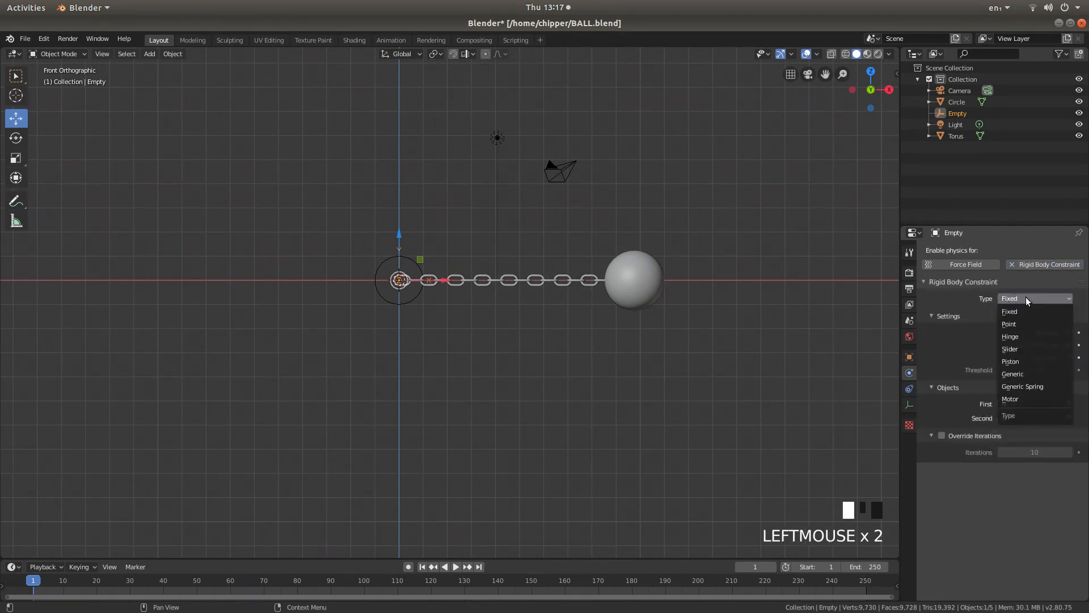
pyautogui.click(1023, 337)
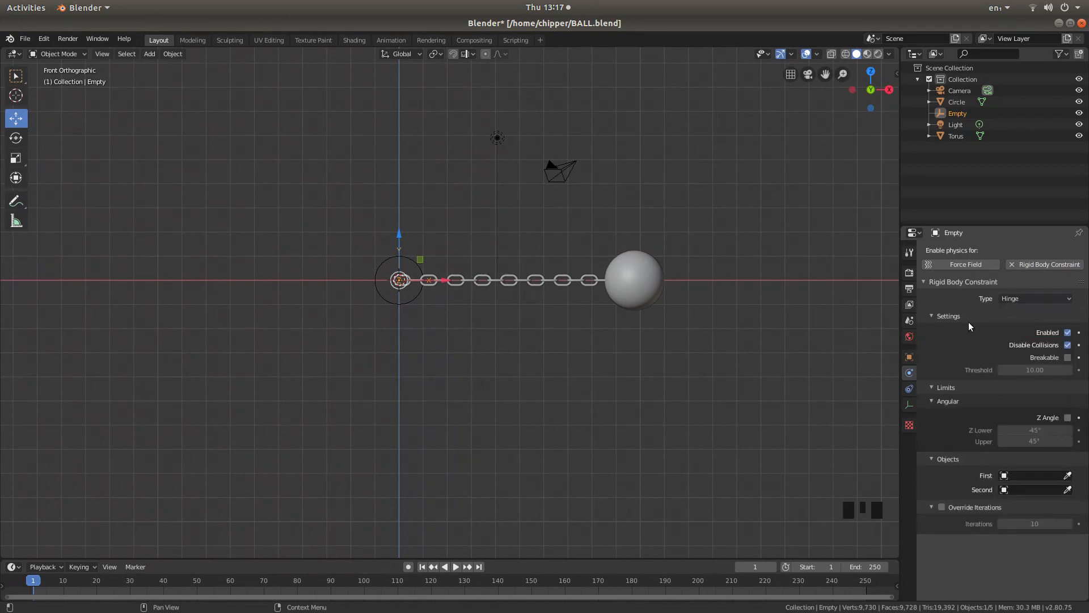
# - Set the hinge constraint's first object to Torus and its second object to Circle
pyautogui.click(943, 458)
pyautogui.click(955, 457)
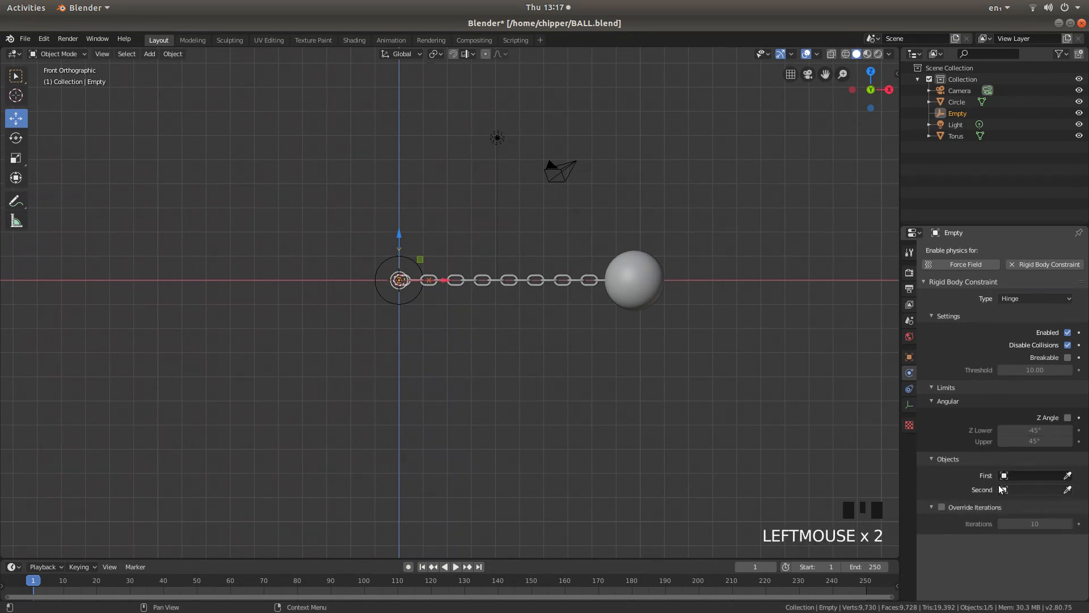
pyautogui.click(1034, 474)
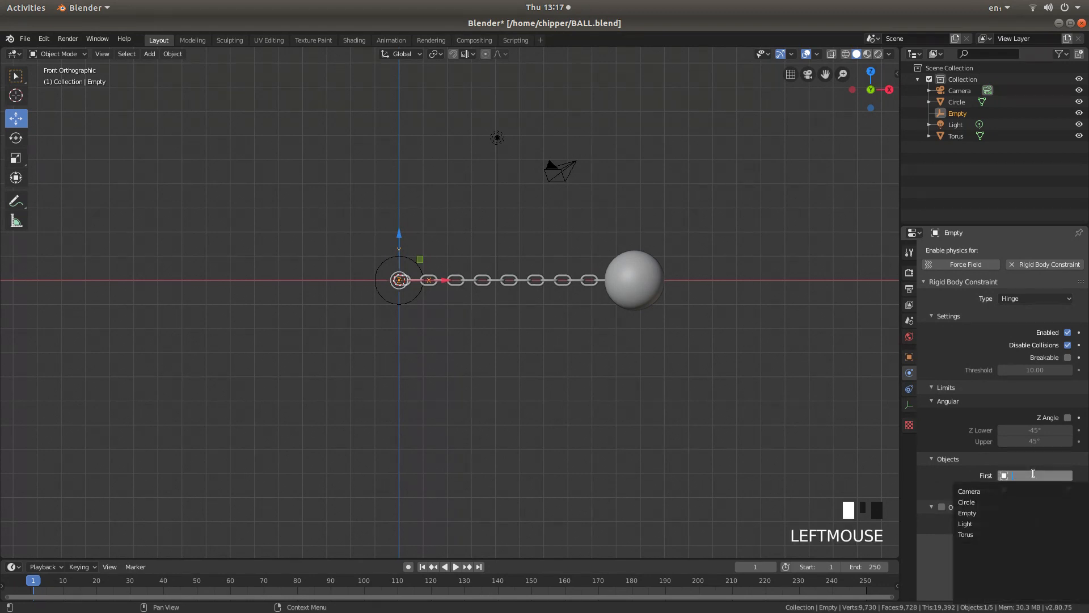
pyautogui.click(977, 534)
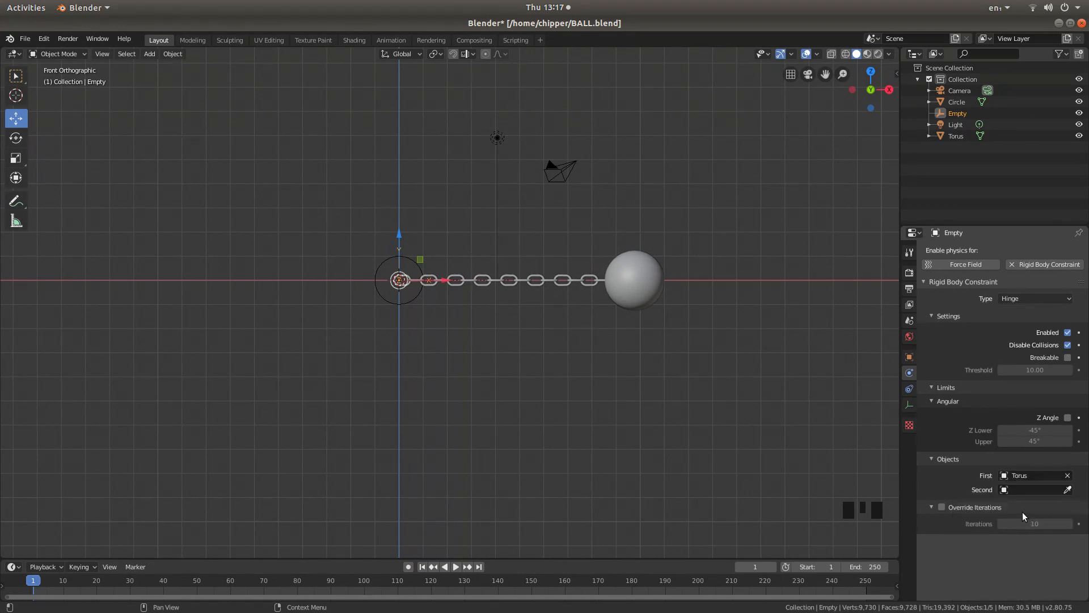
pyautogui.click(1026, 489)
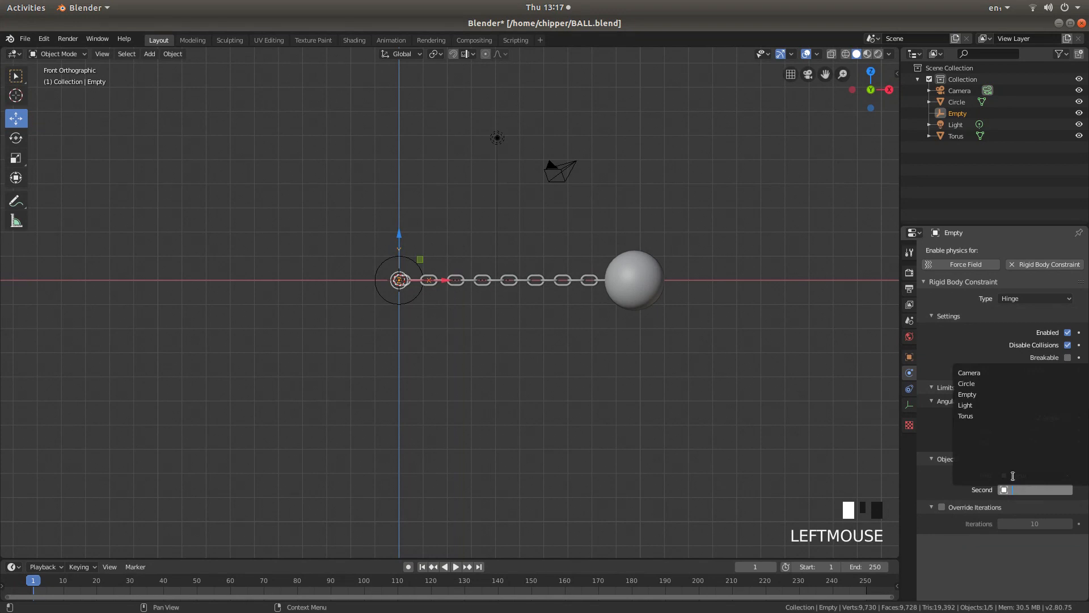
pyautogui.click(975, 383)
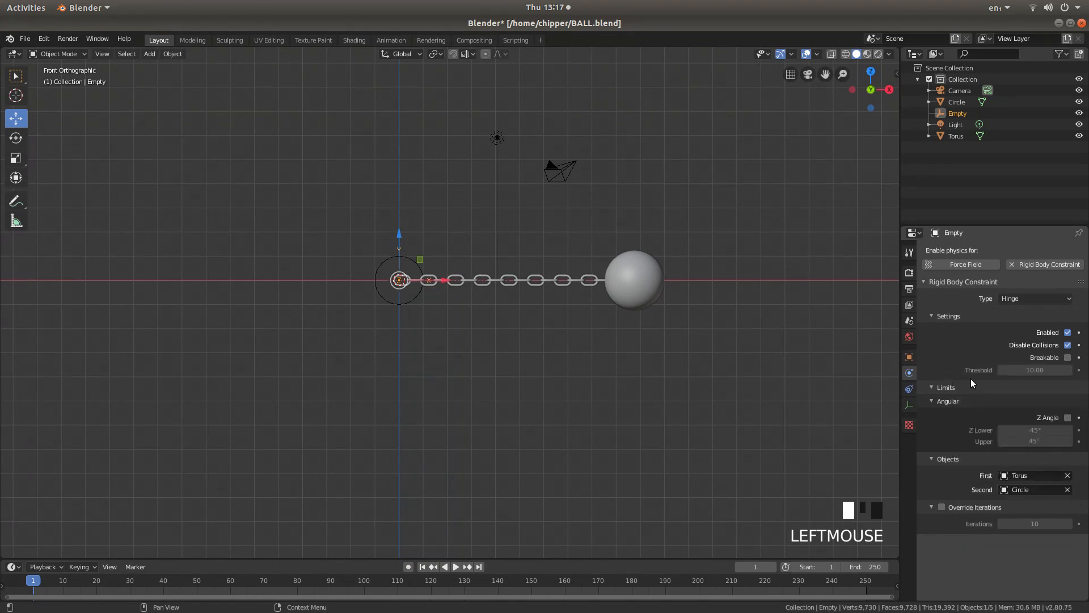
# - Play the simulation to check how the ball and chain swings, stop it and return to the first frame
pyautogui.click(456, 566)
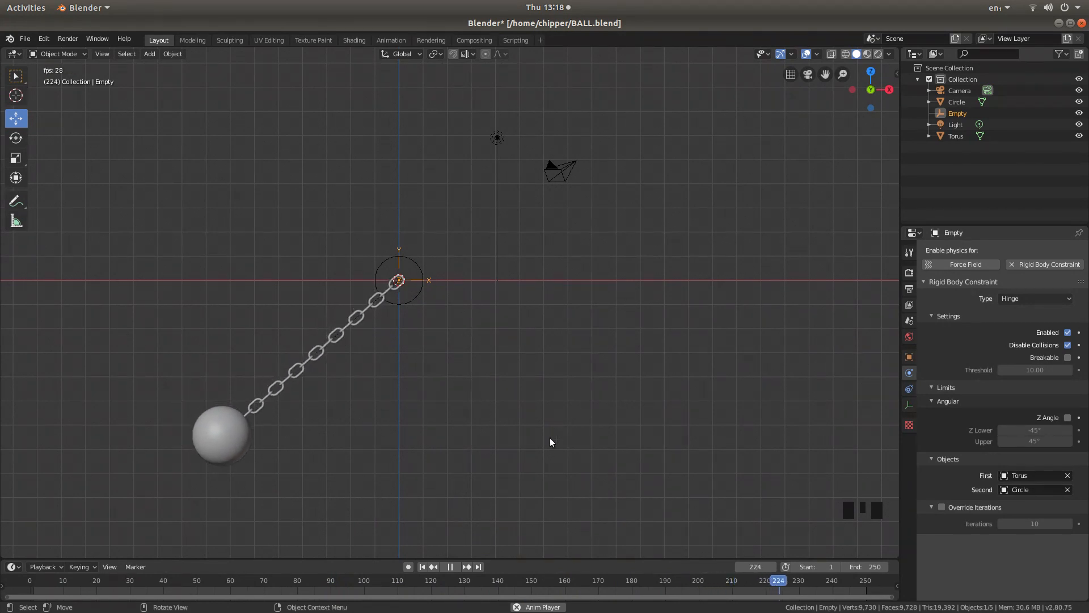
pyautogui.click(452, 566)
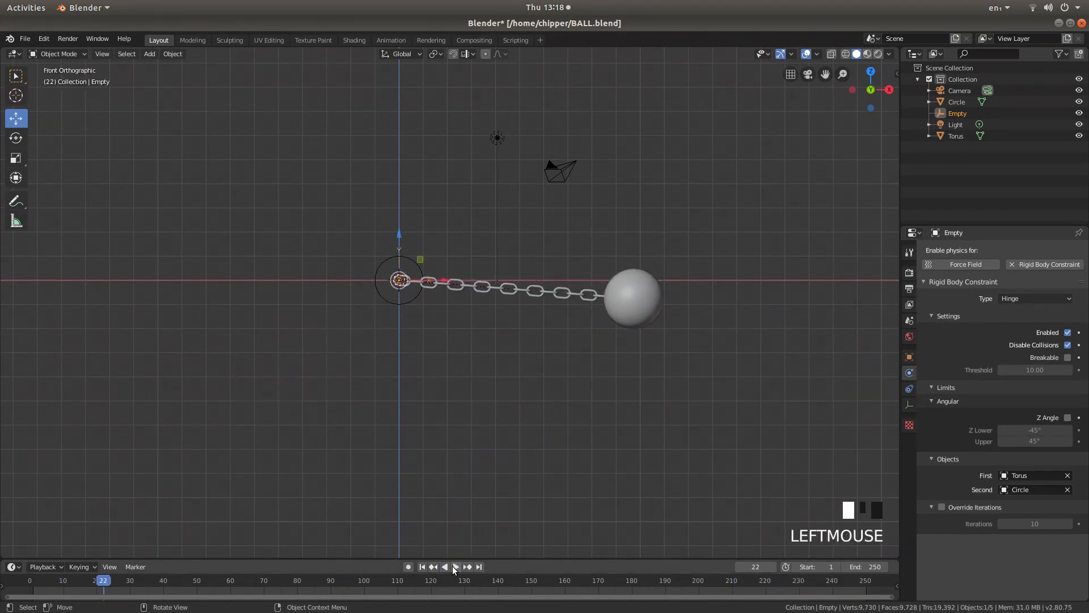
pyautogui.click(423, 566)
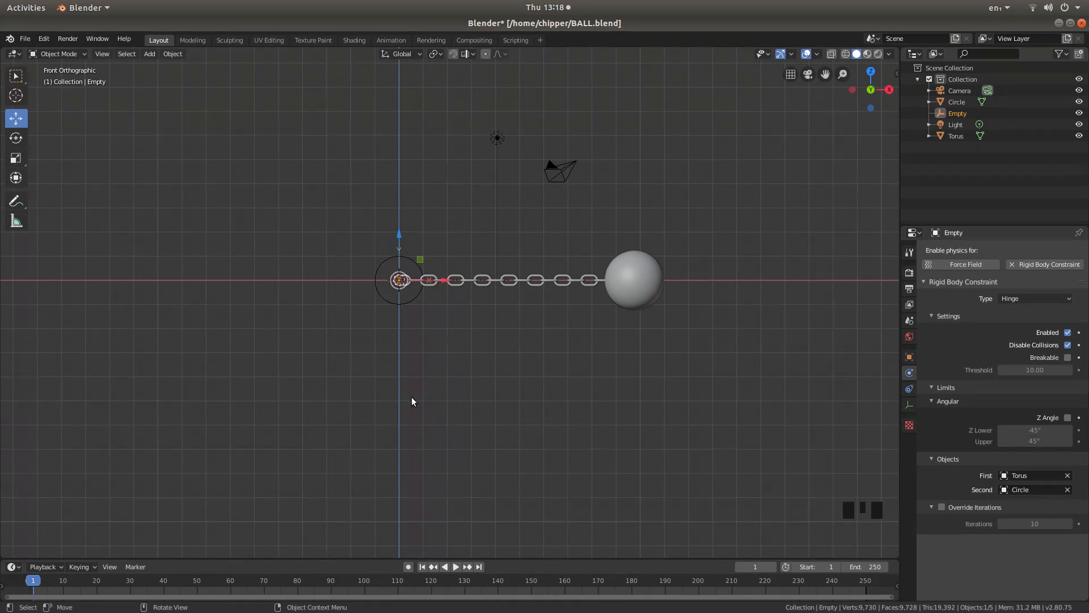
# - Set the scene's end frame to 500 in the output dimensions
pyautogui.click(910, 289)
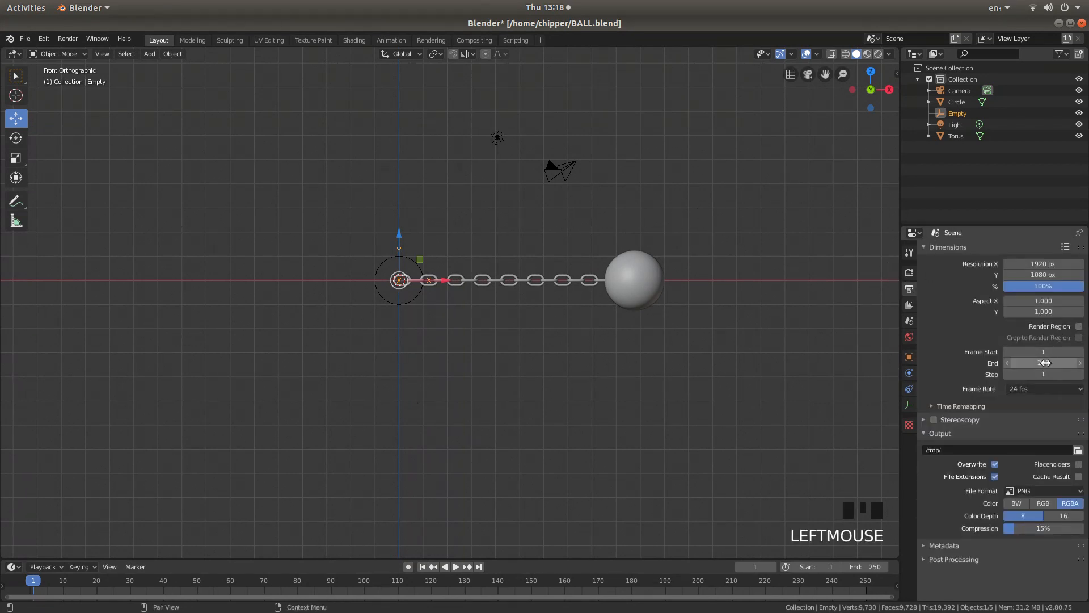
pyautogui.doubleClick(1057, 364)
pyautogui.write('5')
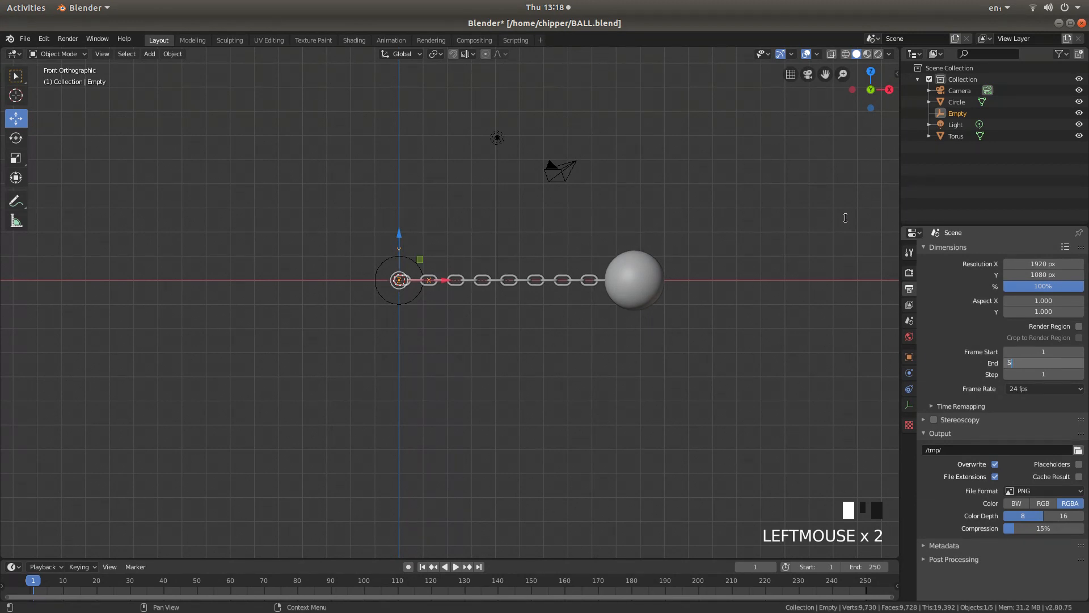
pyautogui.write('00')
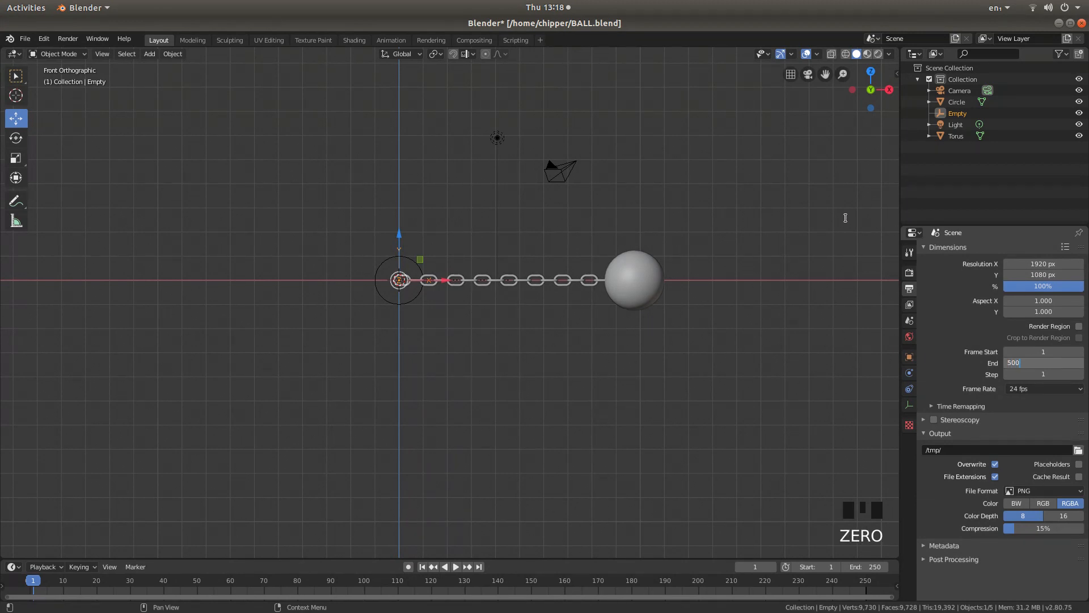
pyautogui.press('Return')
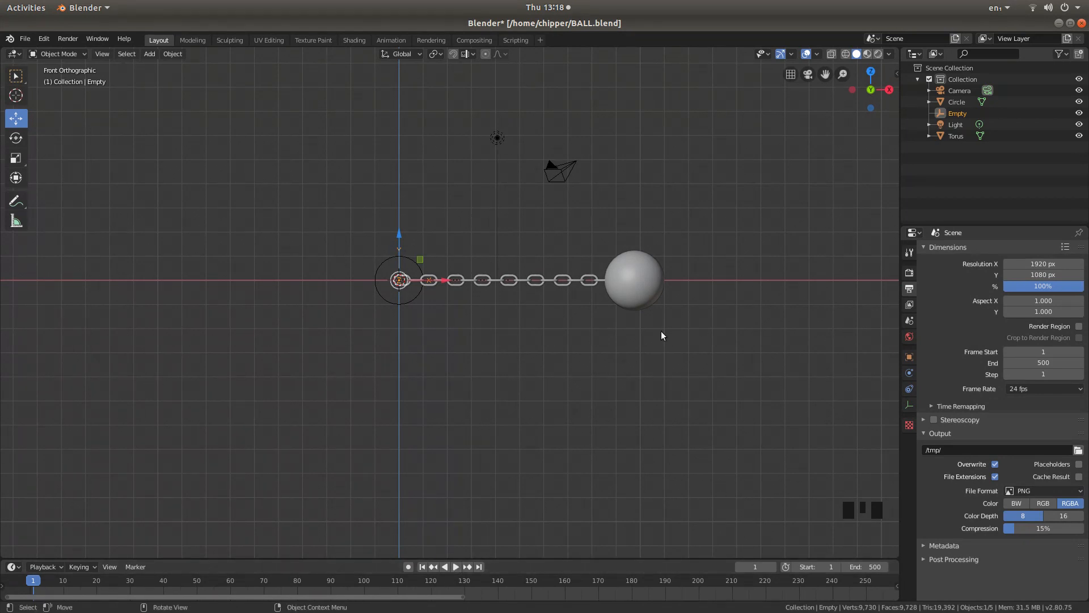
# - Set the simulation end of the Rigid Body World cache to 500
pyautogui.click(909, 320)
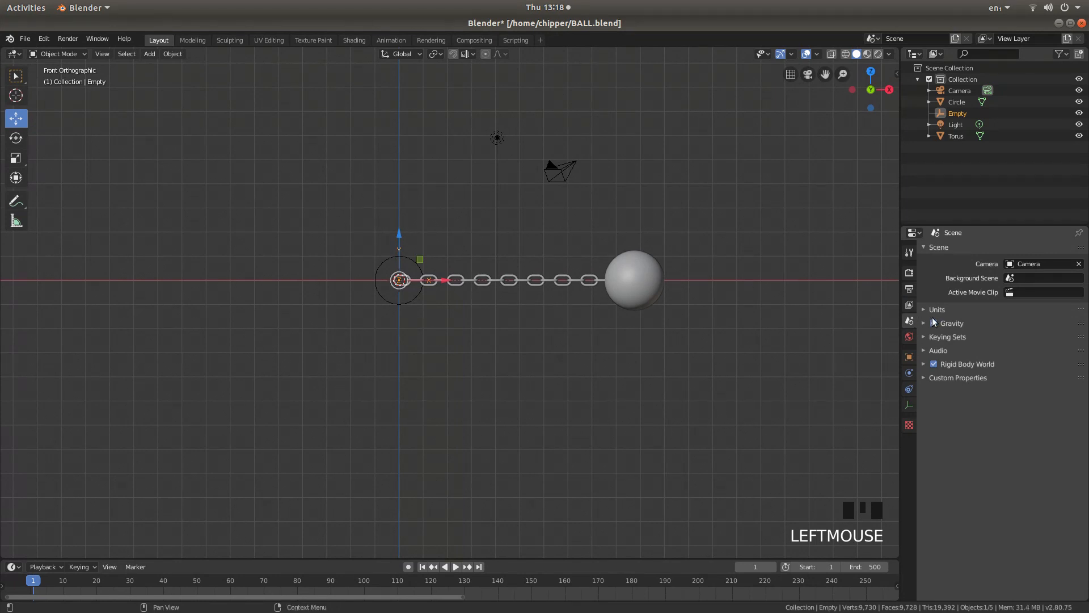
pyautogui.click(922, 364)
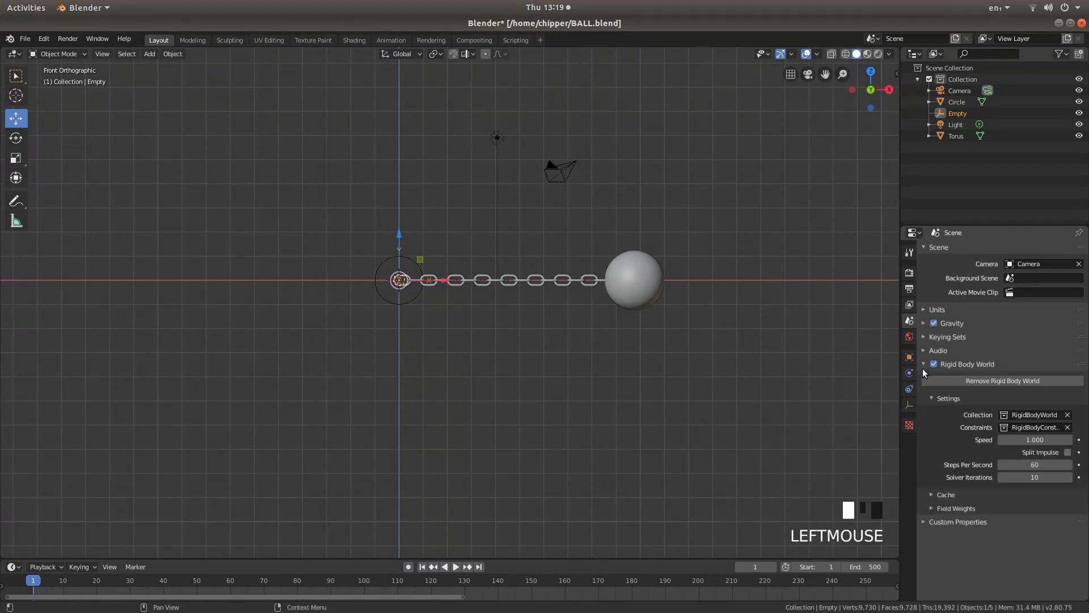
pyautogui.click(931, 494)
pyautogui.scroll(-3, 934, 482)
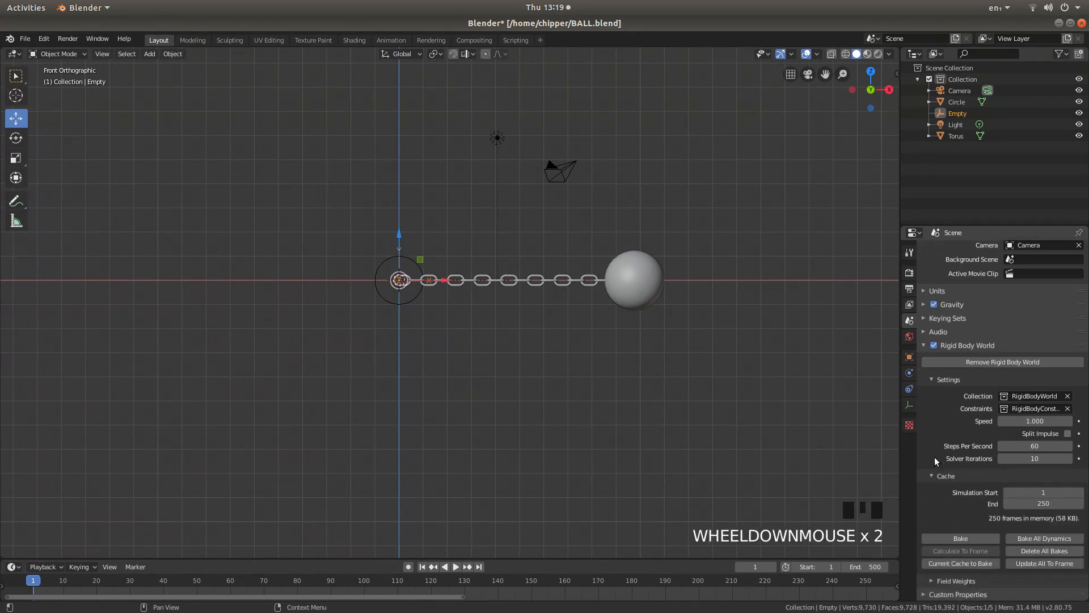
pyautogui.click(1041, 503)
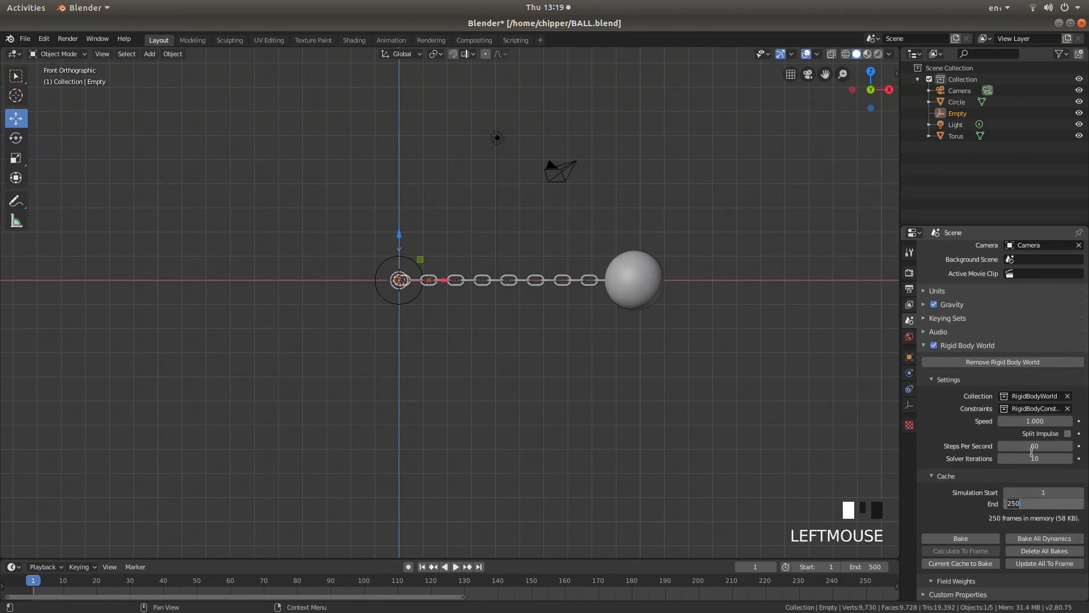
pyautogui.write('500')
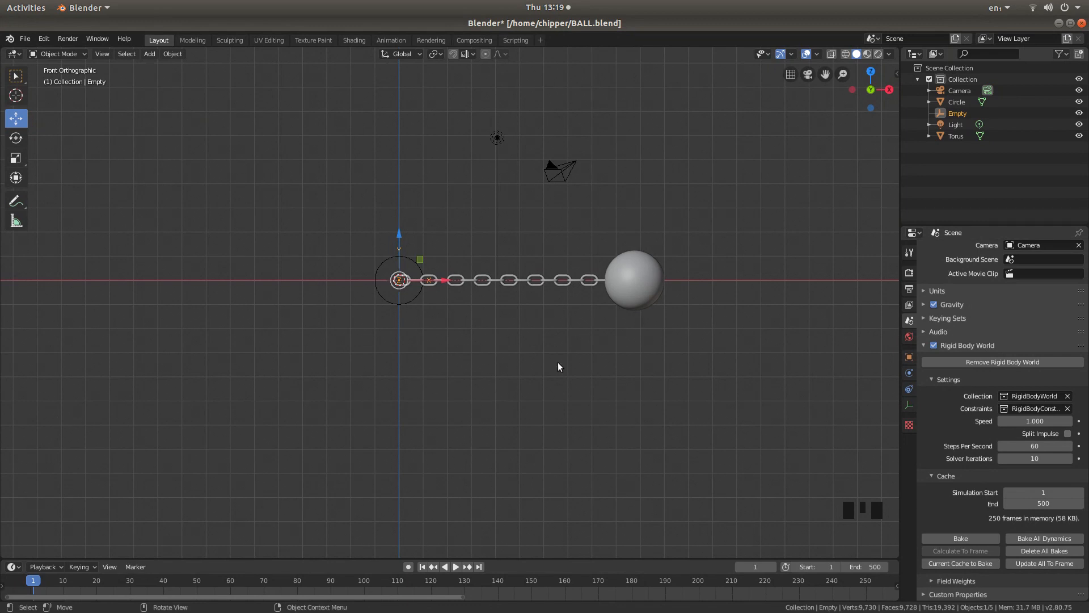
# - Play the ball and chain simulation over the extended frame range
pyautogui.click(455, 566)
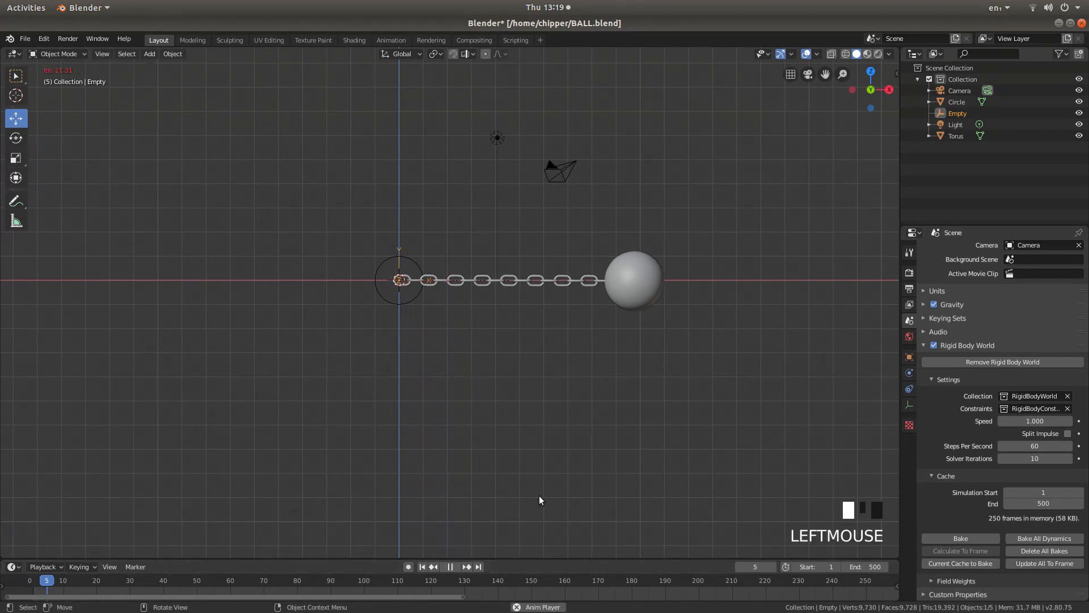